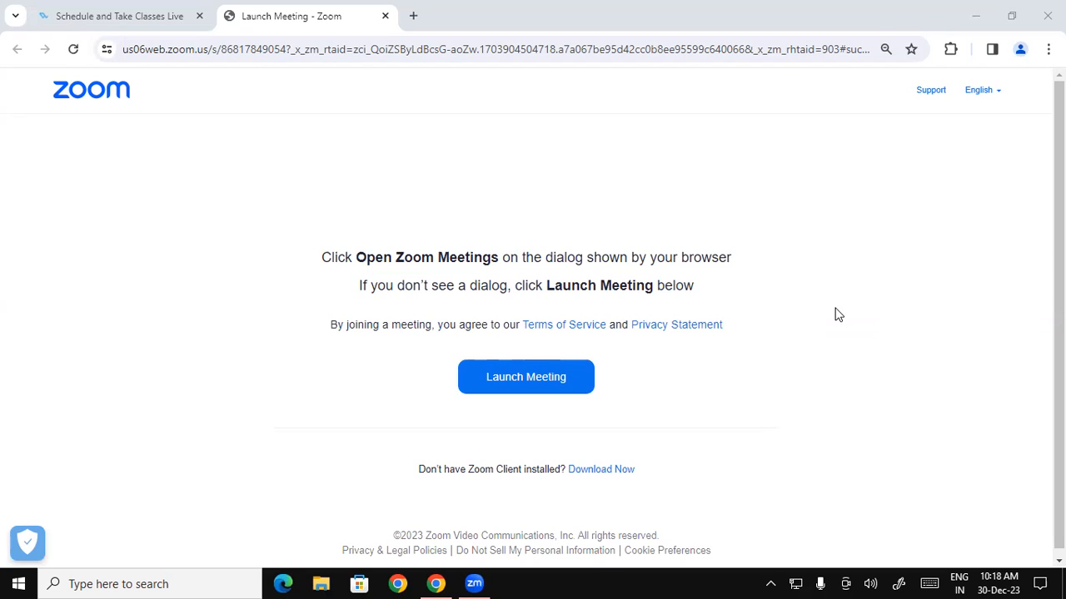
# - Hide the Zoom launch page in Chrome with Win+D to reveal the desktop
pyautogui.press('super+d')
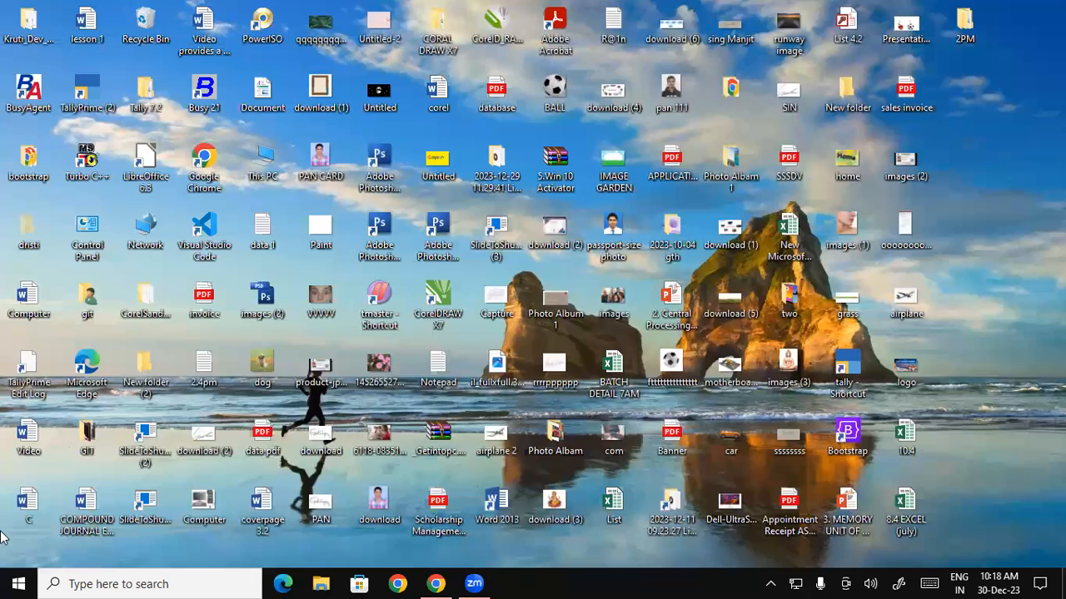
pyautogui.rightClick(977, 114)
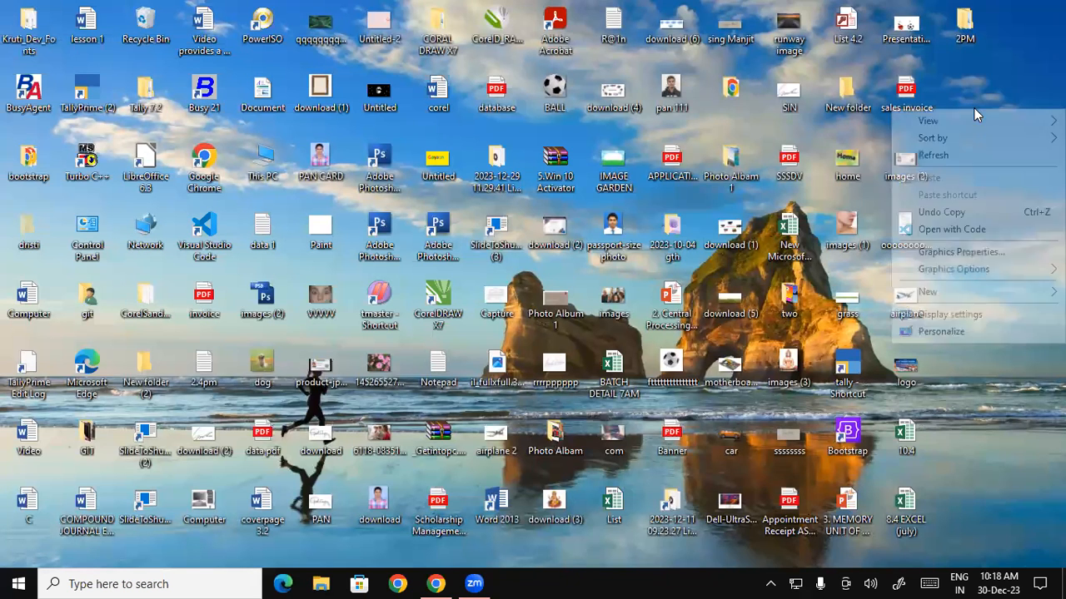
pyautogui.click(972, 156)
pyautogui.rightClick(1025, 140)
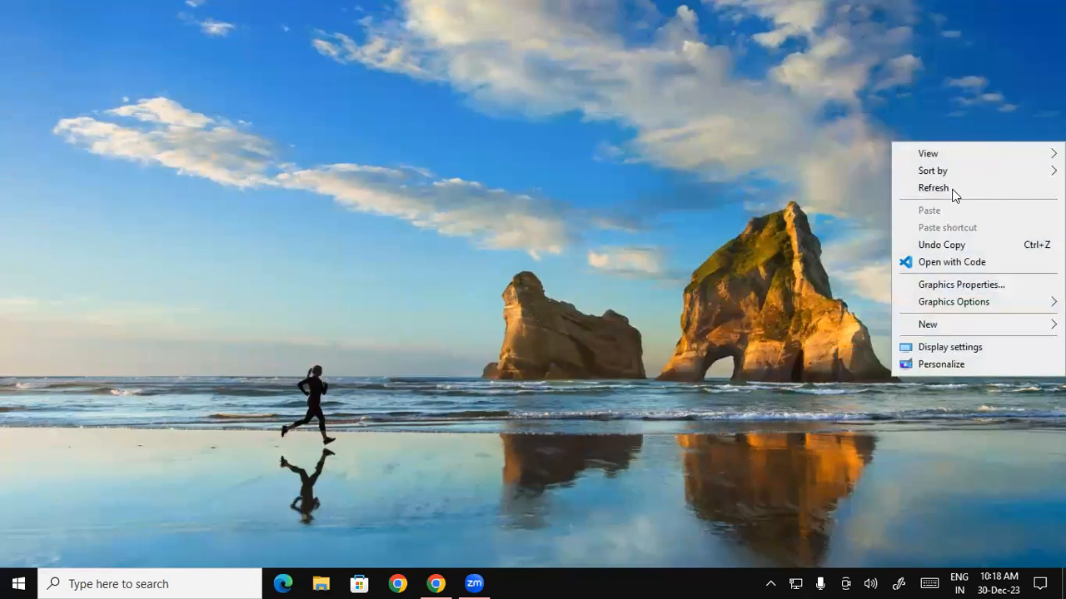
pyautogui.click(955, 194)
pyautogui.rightClick(1016, 152)
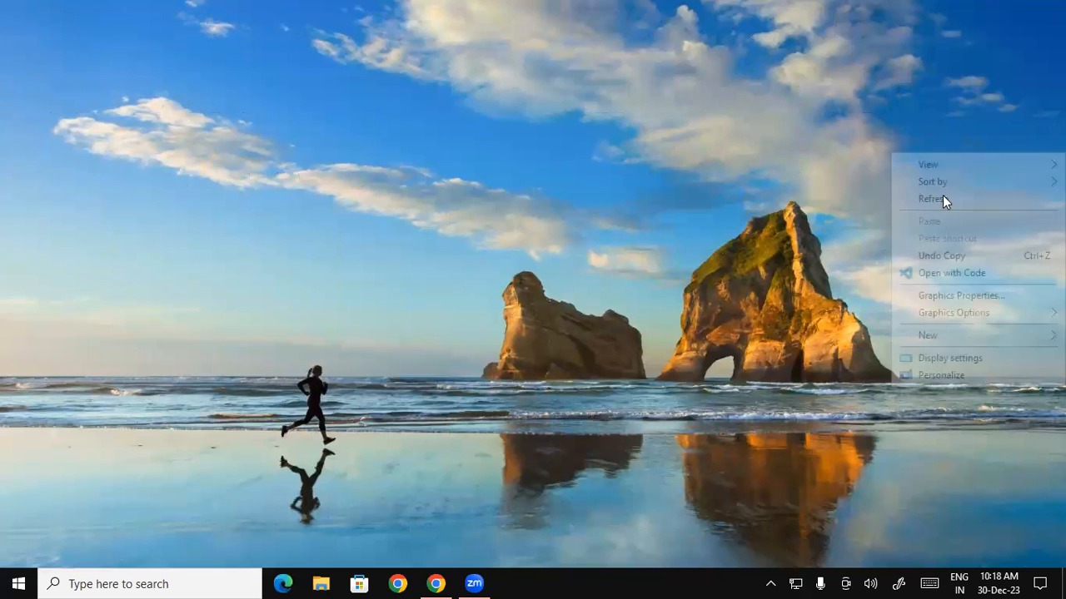
pyautogui.click(998, 91)
pyautogui.rightClick(998, 90)
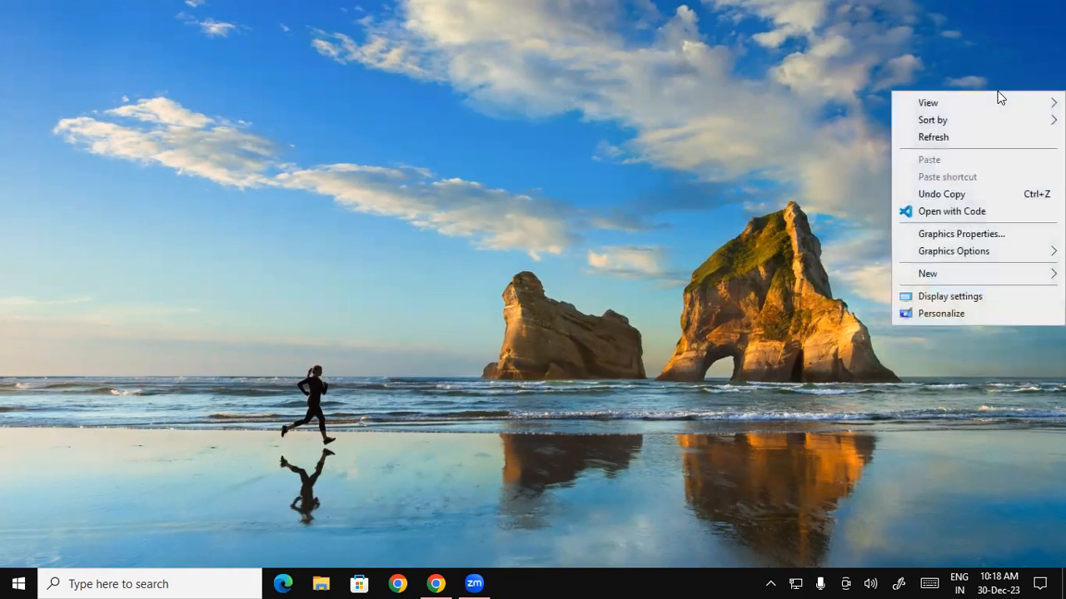
pyautogui.click(944, 137)
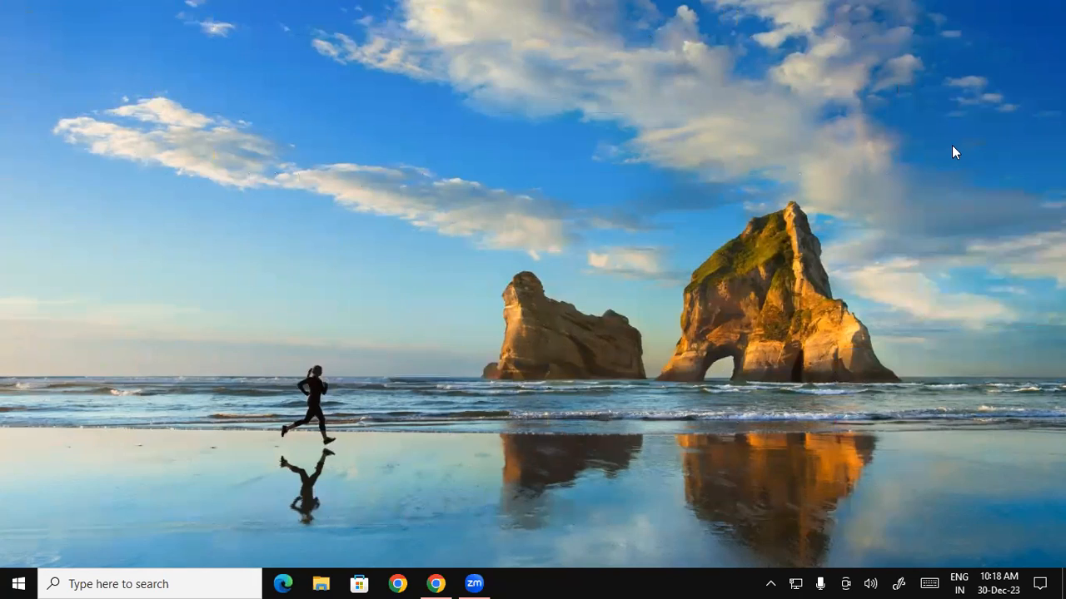
pyautogui.rightClick(952, 147)
pyautogui.click(944, 152)
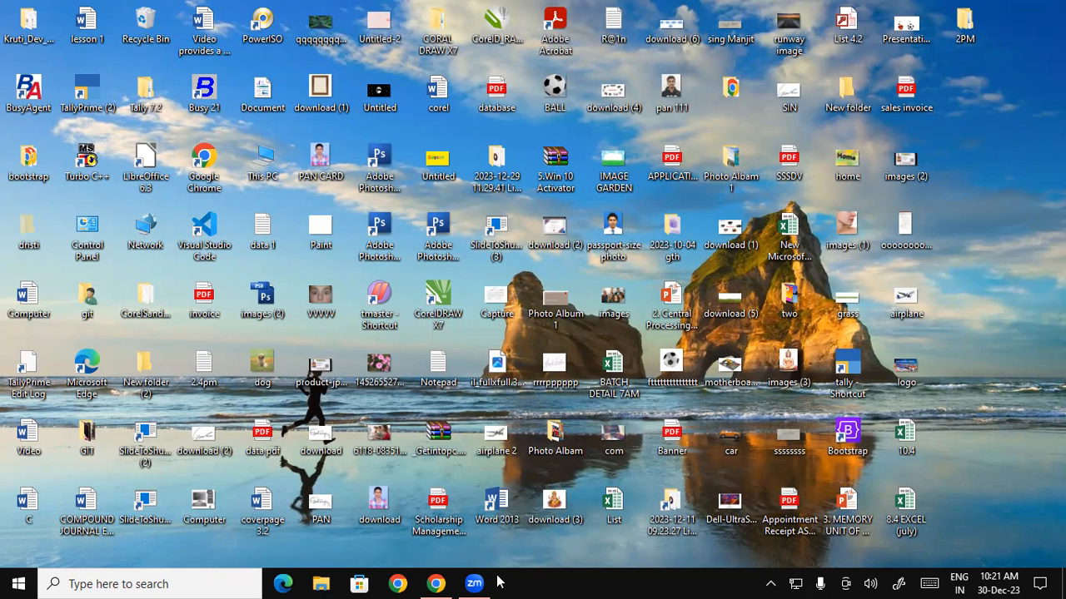
# - Browse This PC > Local Disk (D:) to the Student Database folder in a maximized window
pyautogui.doubleClick(260, 162)
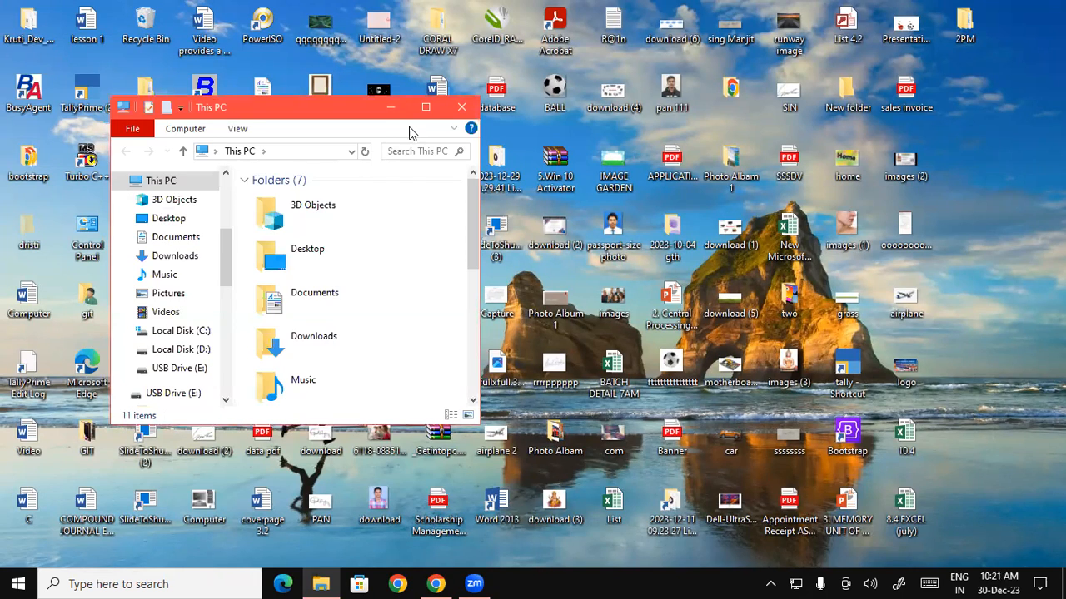
pyautogui.click(429, 109)
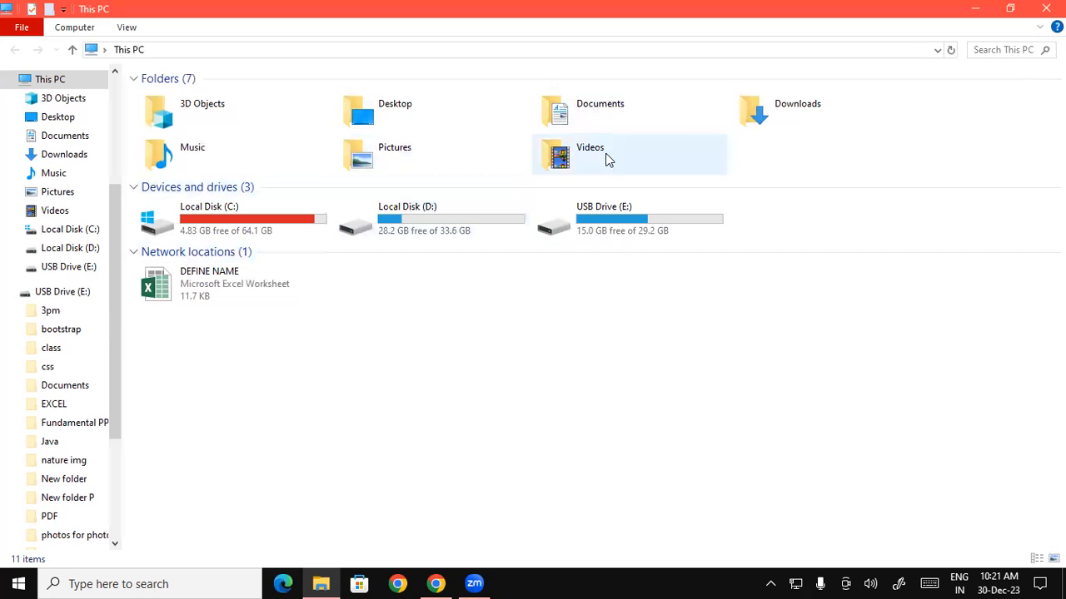
pyautogui.doubleClick(422, 223)
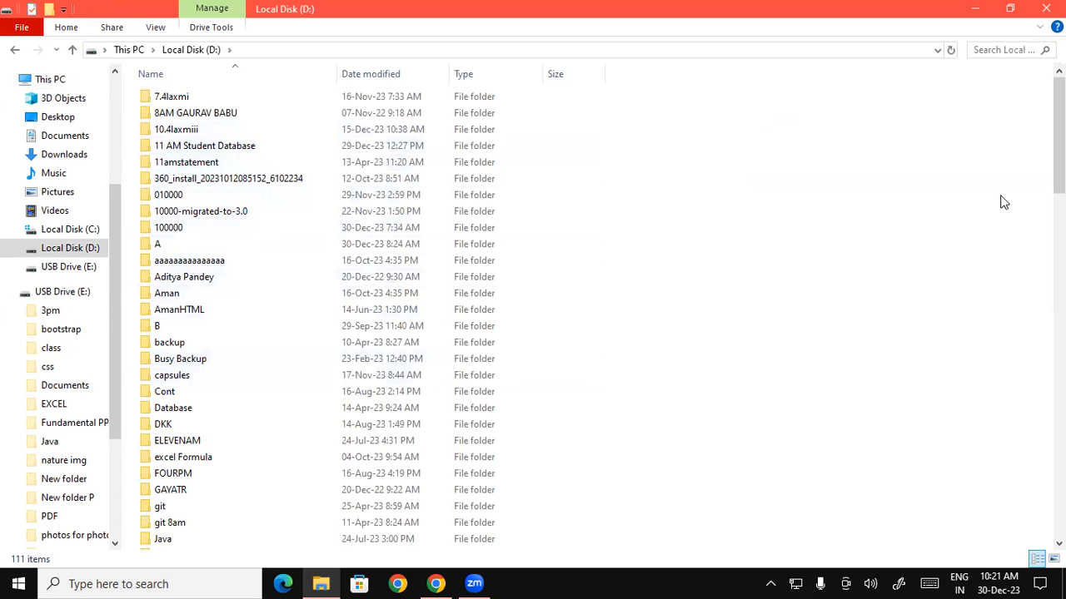
pyautogui.moveTo(1059, 134); pyautogui.dragTo(968, 331)
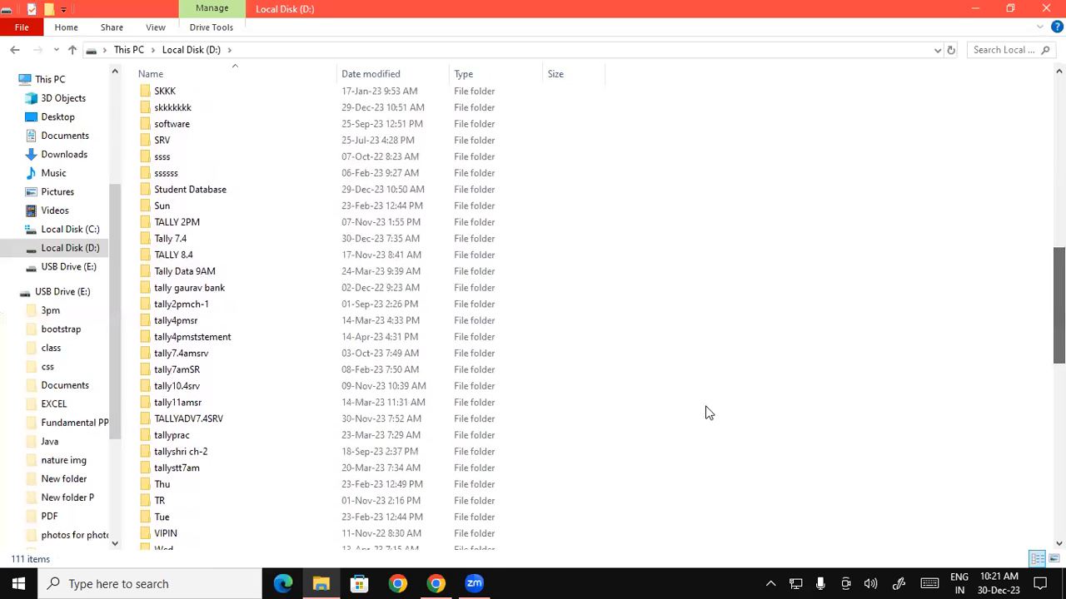
pyautogui.doubleClick(207, 195)
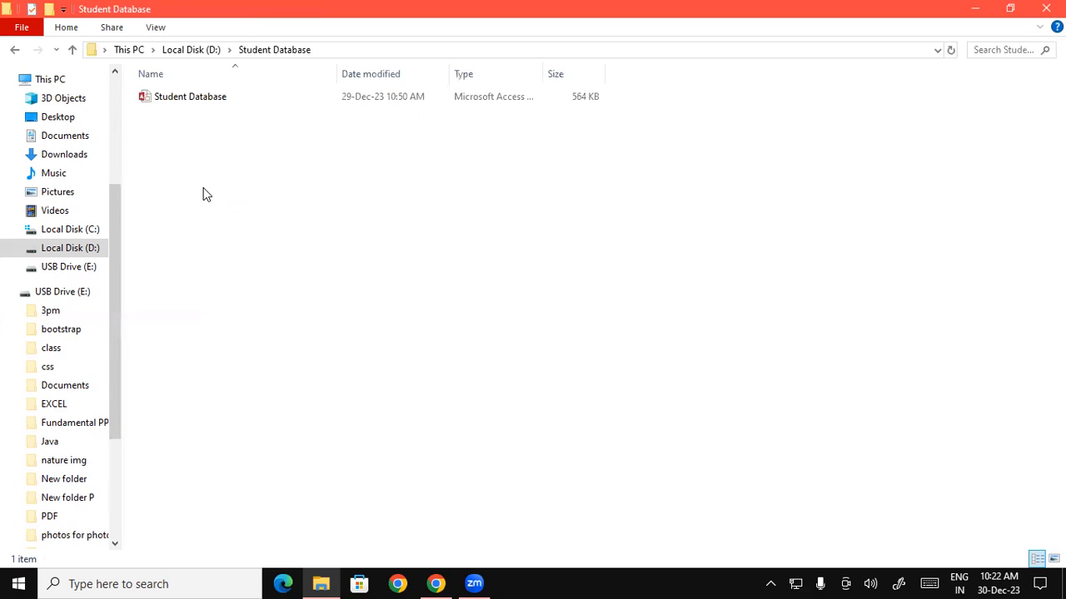
# - Open Student Database in Access, dismiss the security warning, and open Table1's records
pyautogui.click(232, 100)
pyautogui.doubleClick(232, 99)
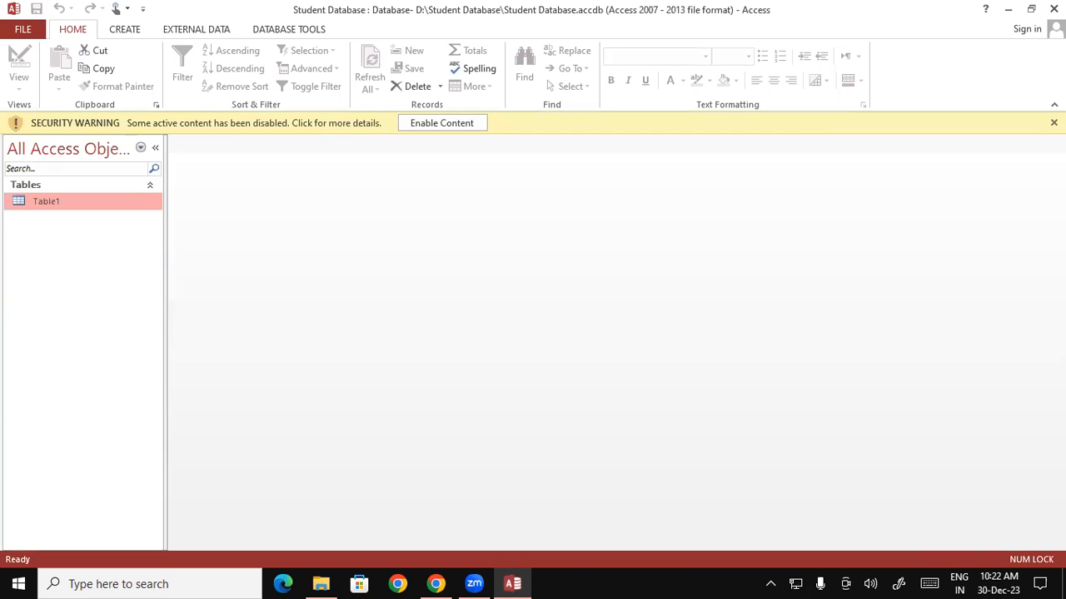
pyautogui.click(1053, 123)
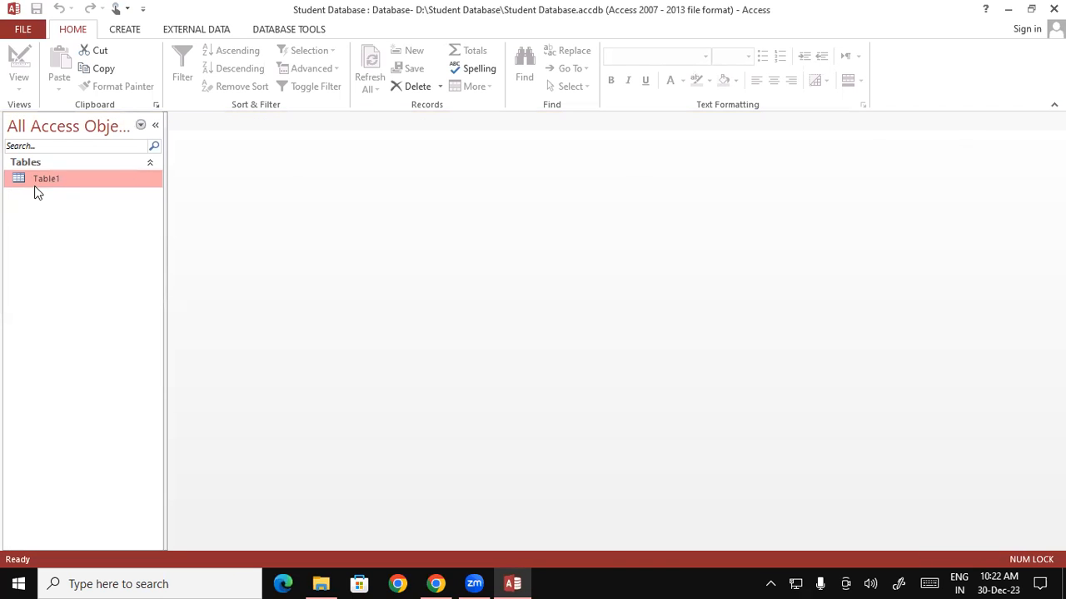
pyautogui.doubleClick(69, 182)
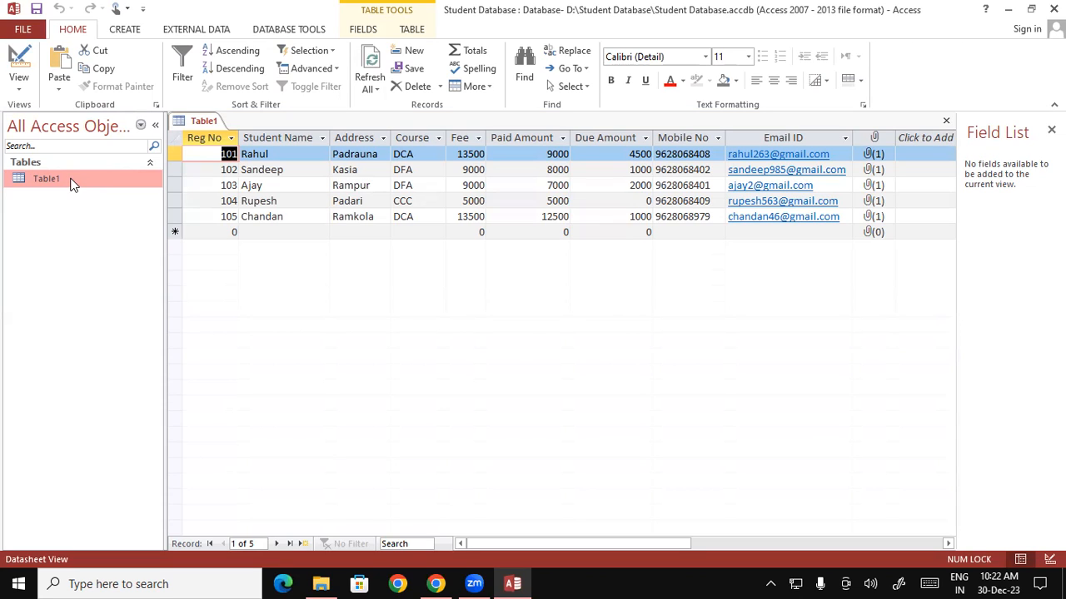
pyautogui.click(18, 81)
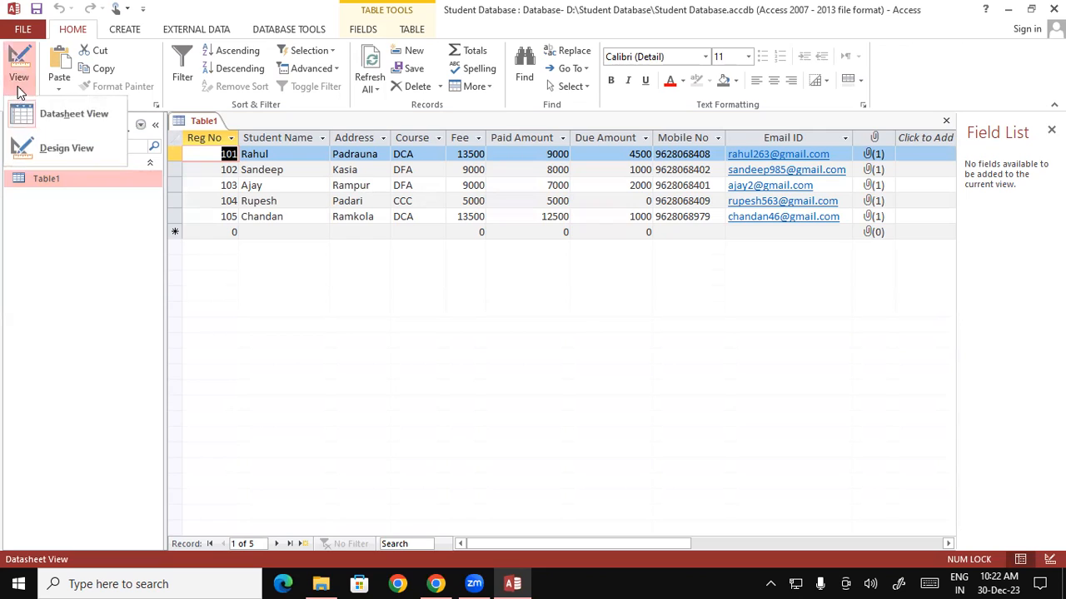
# - Switch Table1 to Design View and drop down the Course field's data type list
pyautogui.click(83, 148)
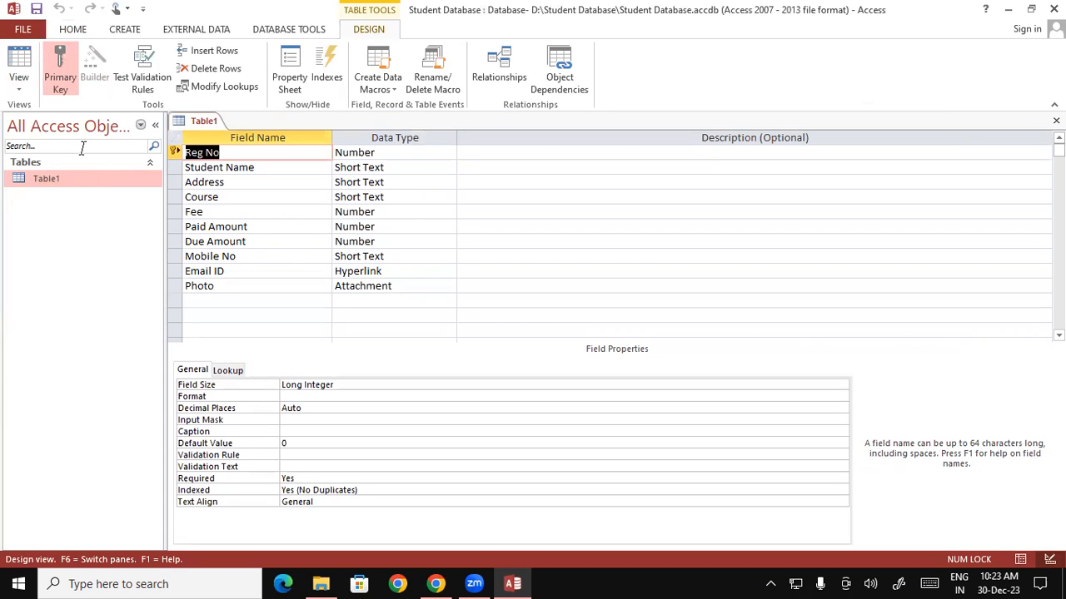
pyautogui.click(398, 197)
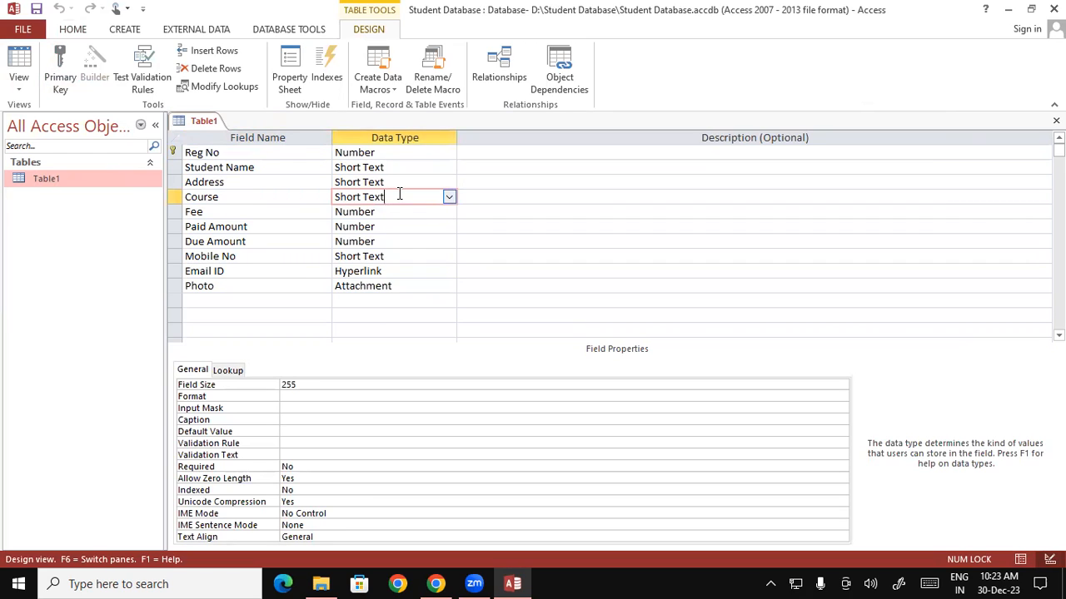
pyautogui.click(447, 199)
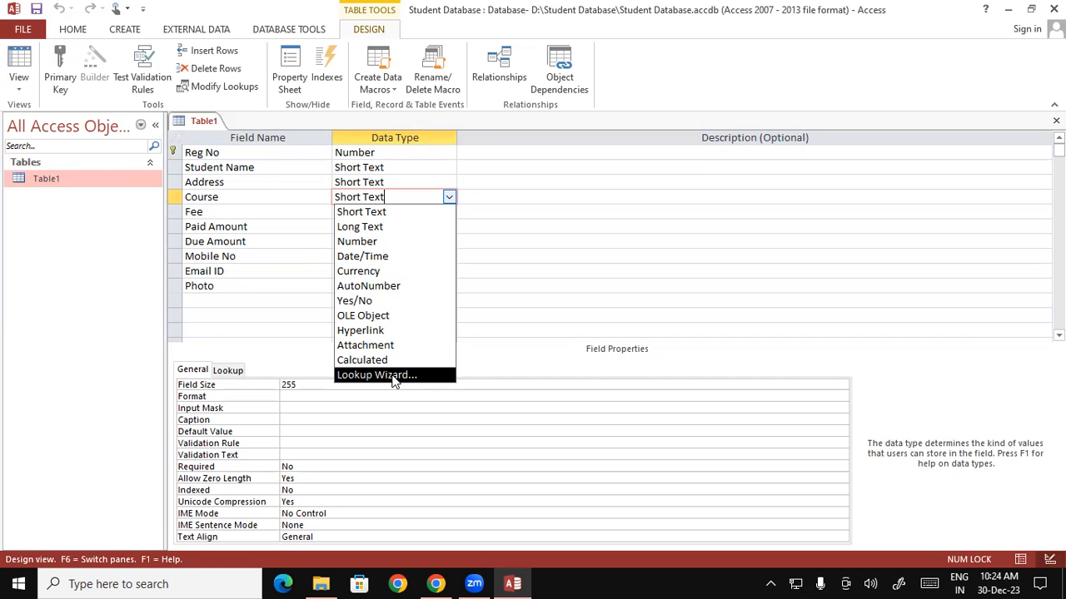
# - Launch the Lookup Wizard for Course, choosing 'I will type in the values that I want'
pyautogui.click(395, 375)
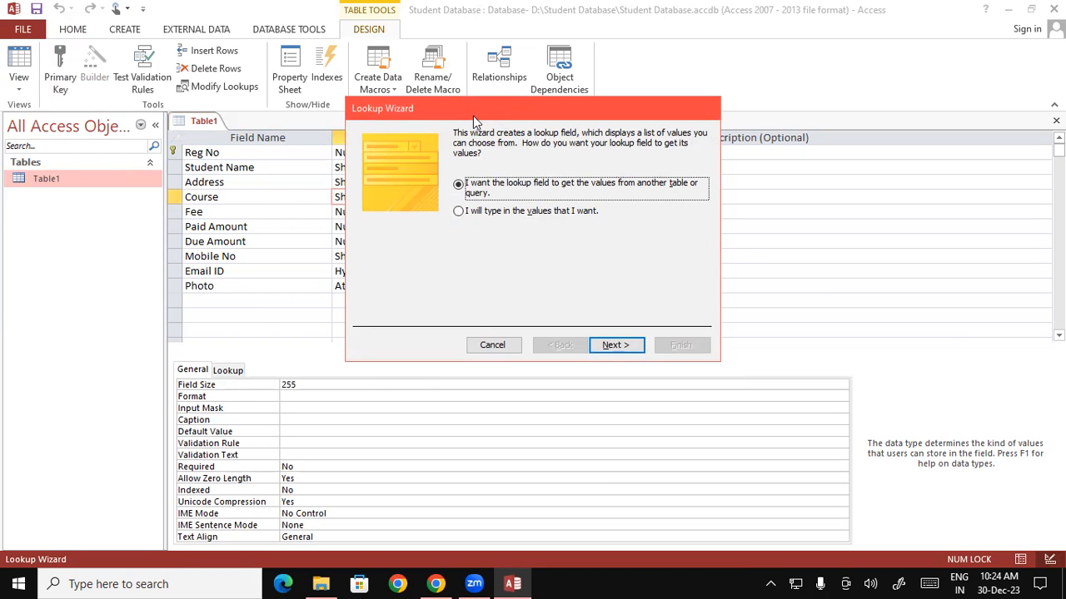
pyautogui.moveTo(473, 115); pyautogui.dragTo(308, 121)
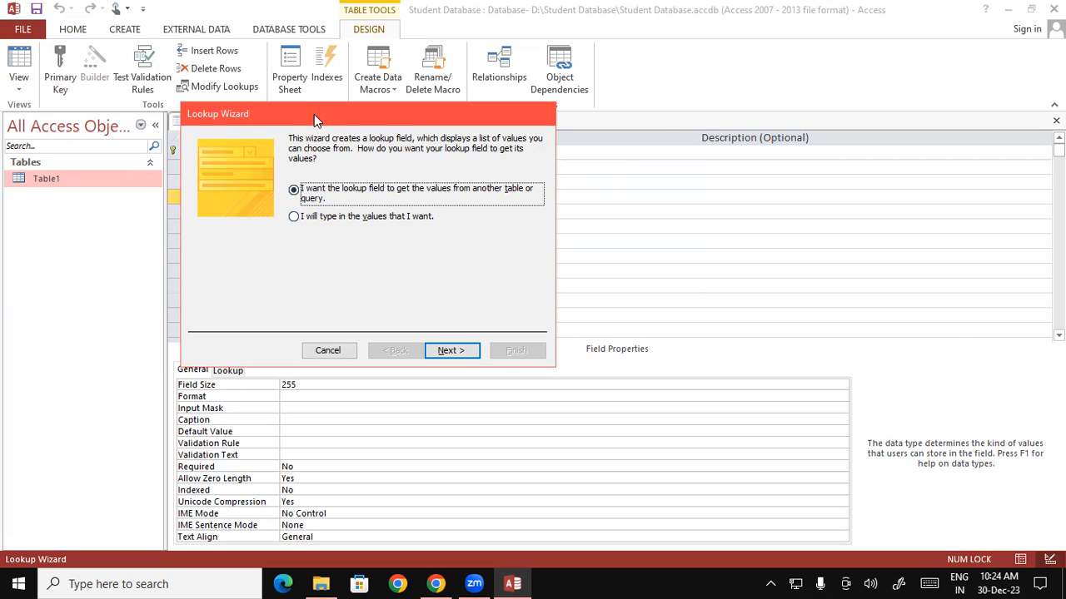
pyautogui.moveTo(328, 125); pyautogui.dragTo(442, 124)
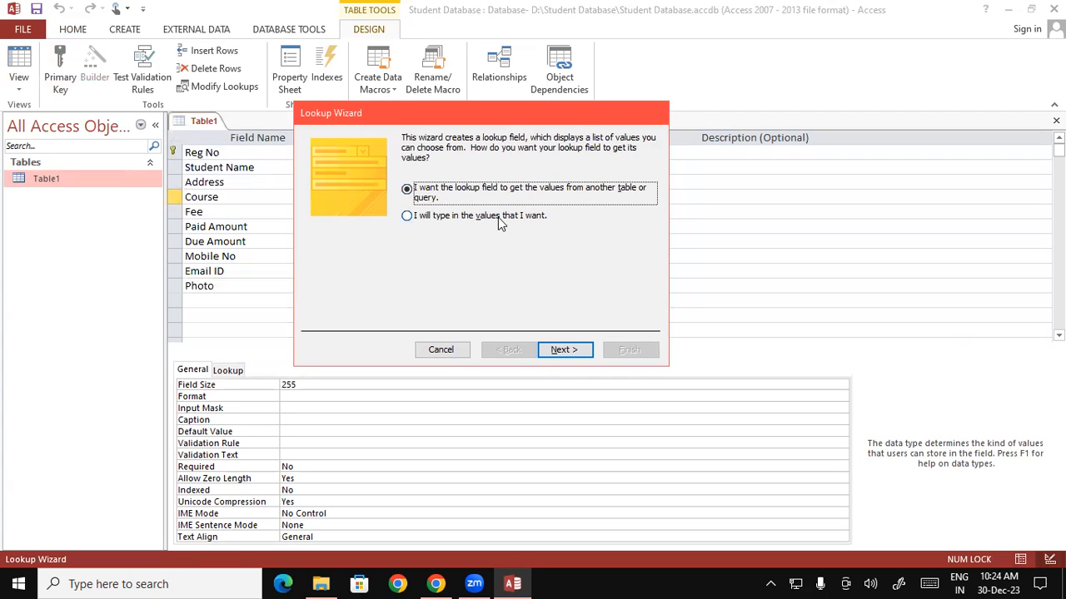
pyautogui.click(407, 216)
pyautogui.click(565, 351)
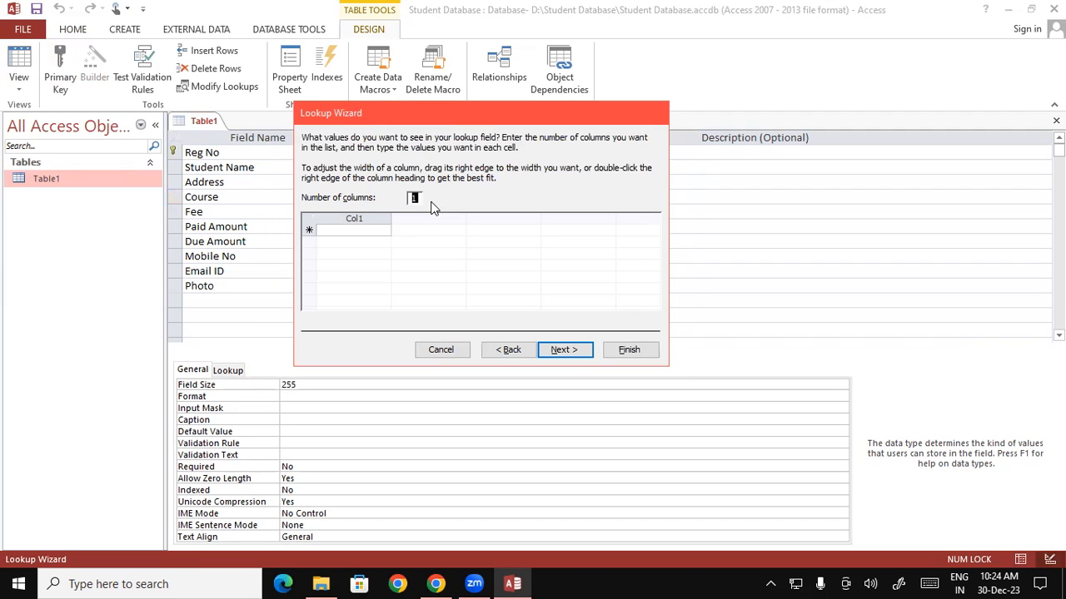
# - Enter the first lookup values in capitals: DCA, DFA, CCC and OM
pyautogui.click(331, 229)
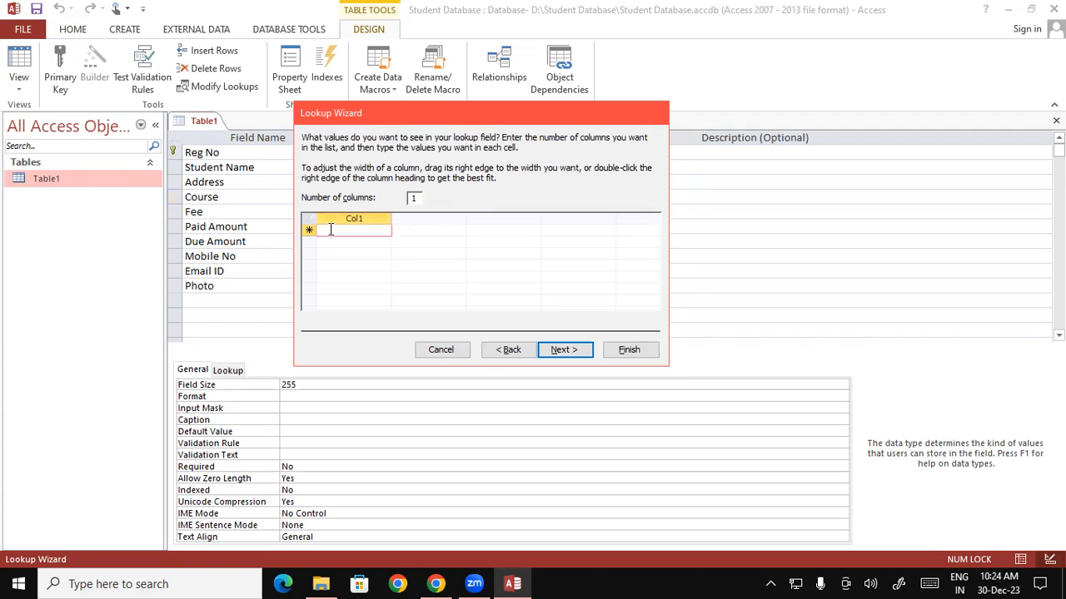
pyautogui.press('capslock')
pyautogui.write('DCAS')
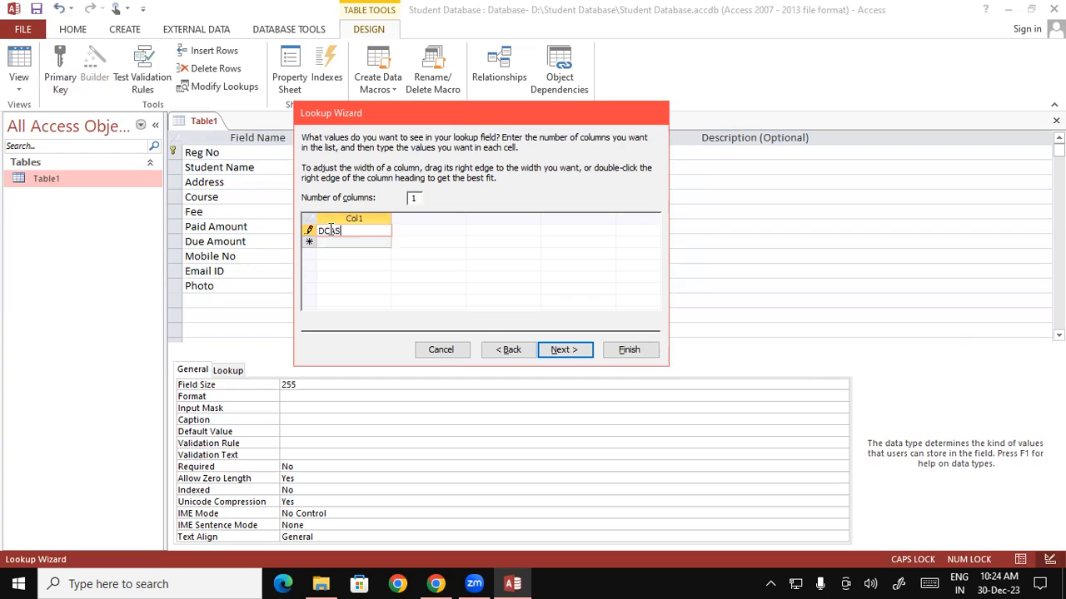
pyautogui.press('BackSpace')
pyautogui.press('Down')
pyautogui.write('DFA')
pyautogui.press('Down')
pyautogui.write('CCC')
pyautogui.press('Down')
pyautogui.write('OM')
pyautogui.press('Down')
# - Add the remaining course values TALLY, BUSY, ADCA and ADFA to the list
pyautogui.write('T')
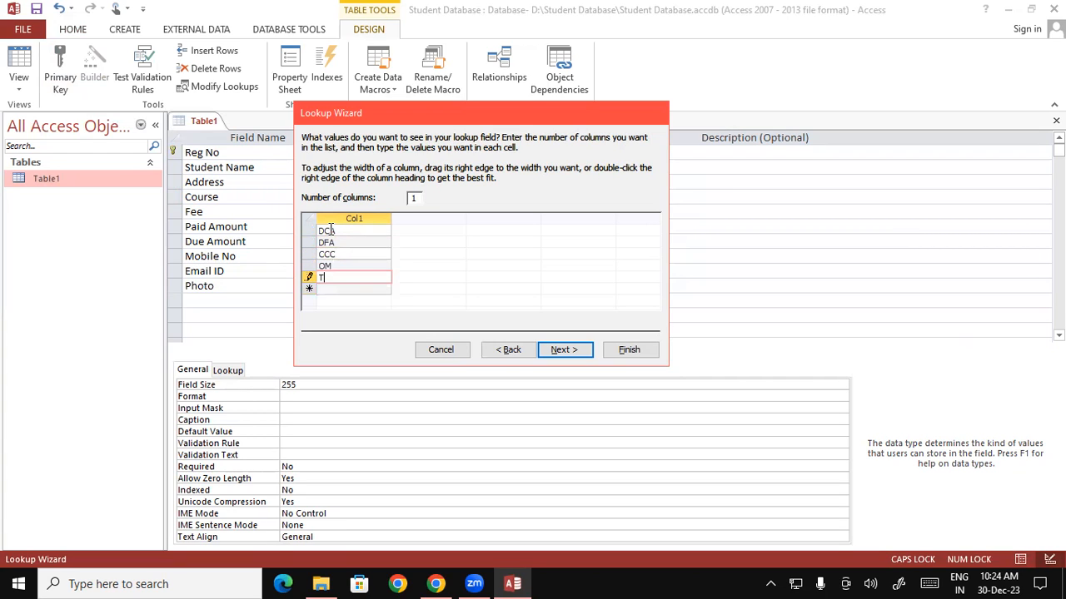
pyautogui.write('ALLY')
pyautogui.press('Down')
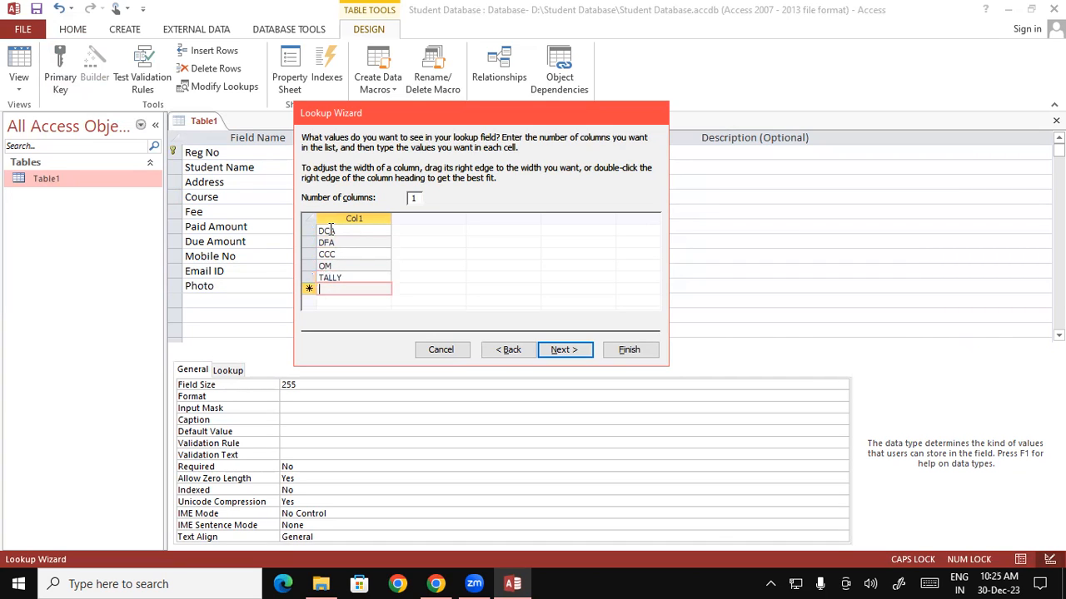
pyautogui.write('BUSY')
pyautogui.press('Down')
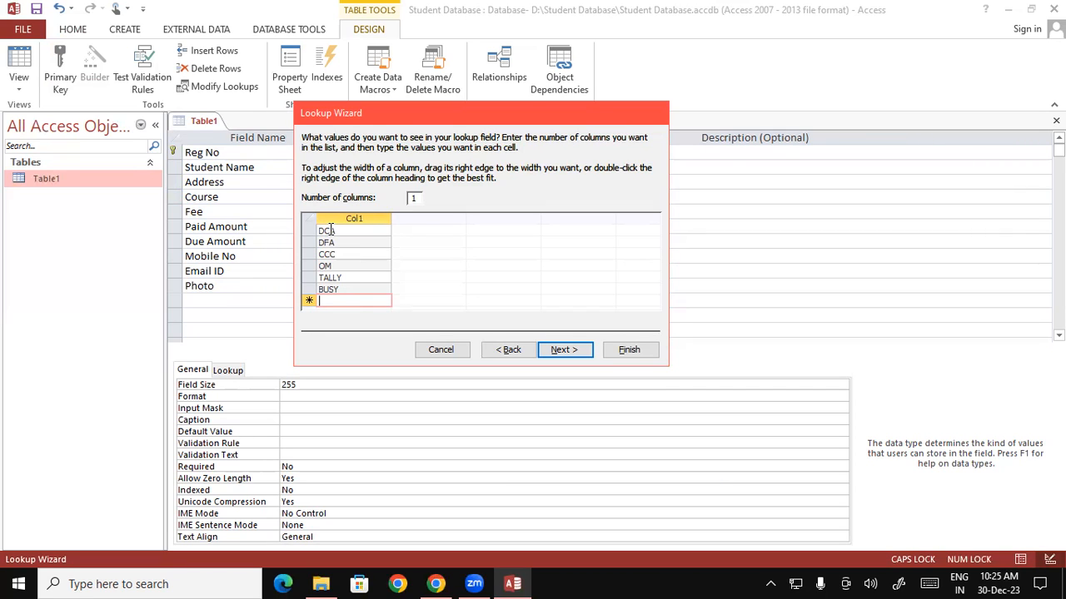
pyautogui.write('ADCA')
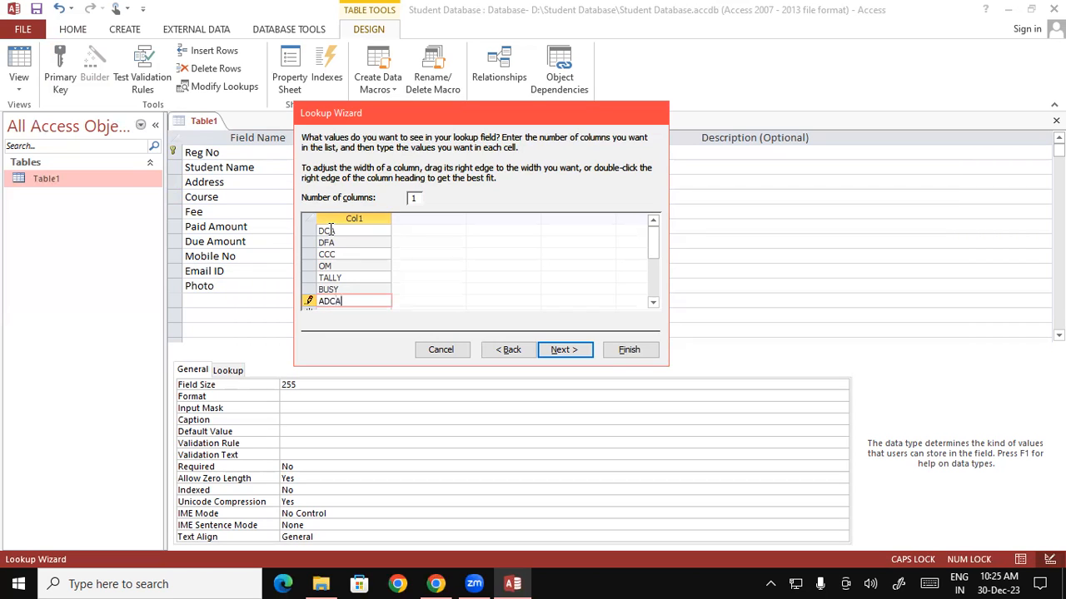
pyautogui.press('Return')
pyautogui.write('A')
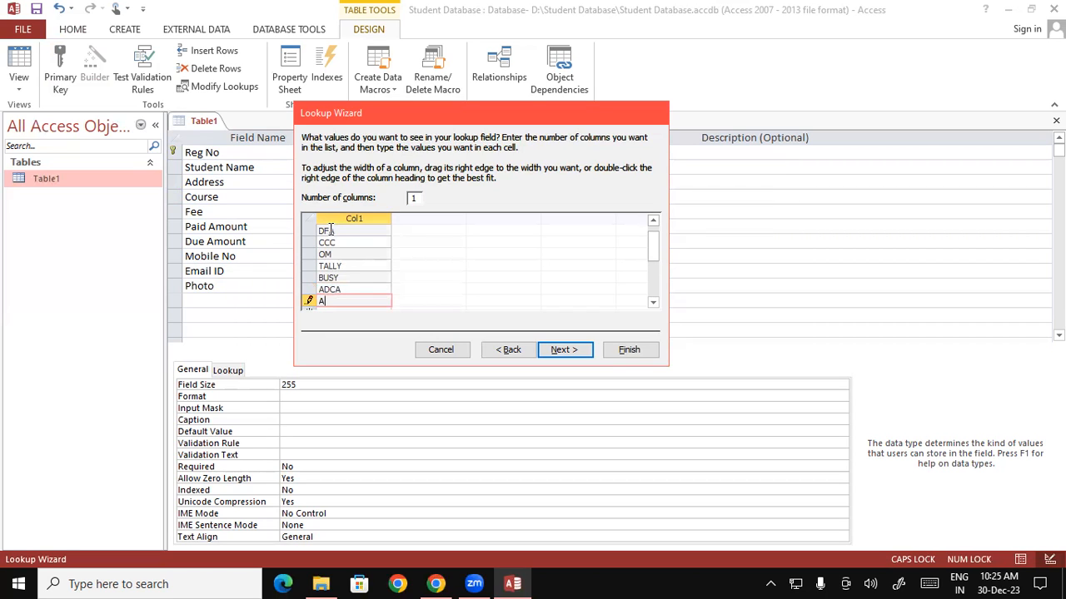
pyautogui.write('P')
pyautogui.press('BackSpace')
pyautogui.write('DFA')
# - Complete the Lookup Wizard, keeping 'Course' as the field label
pyautogui.click(580, 353)
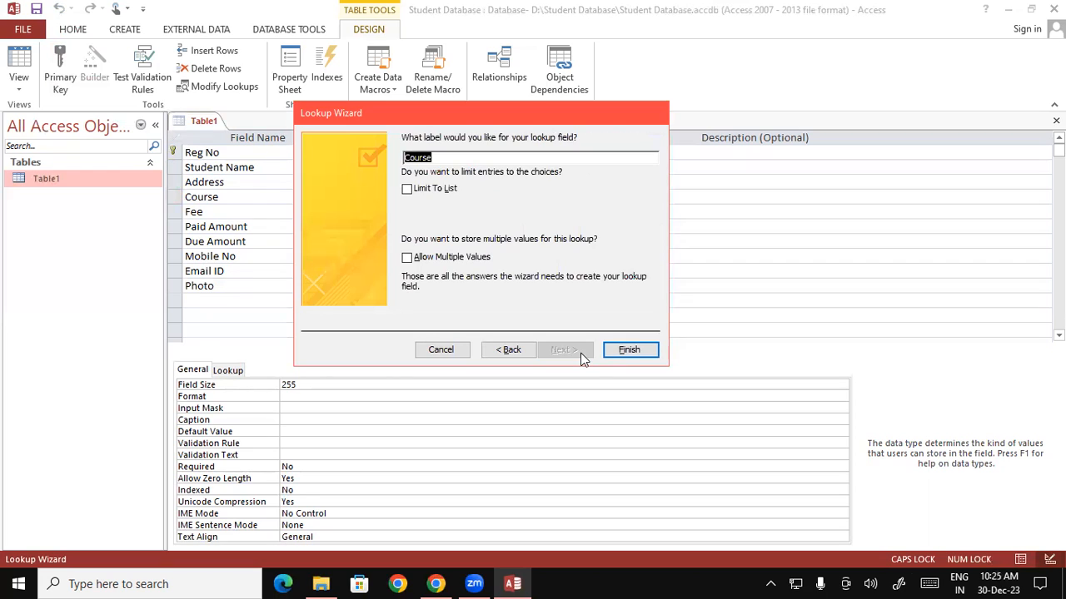
pyautogui.click(449, 156)
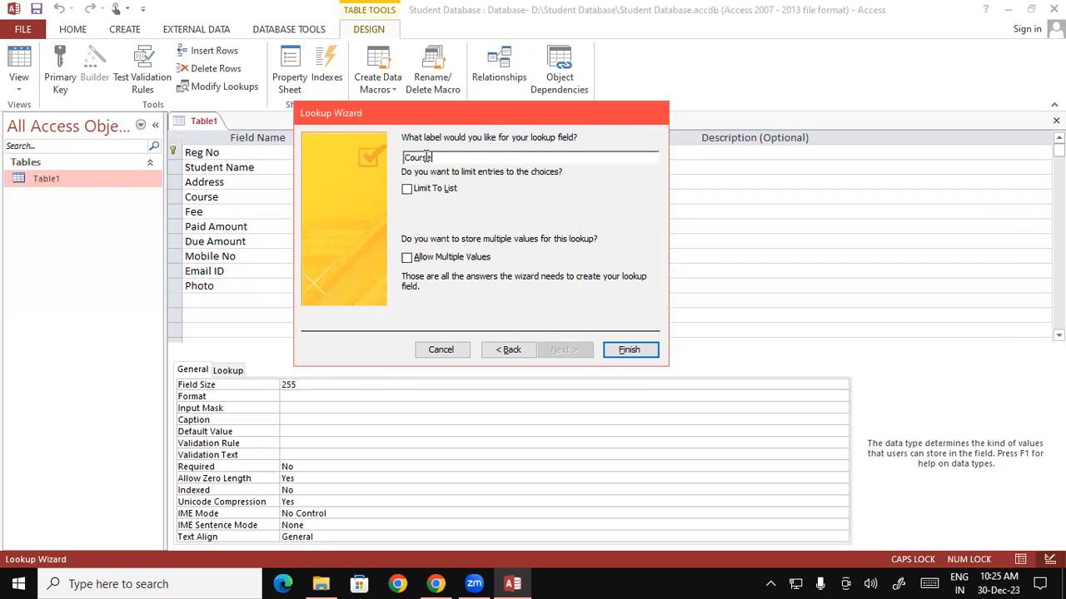
pyautogui.click(630, 351)
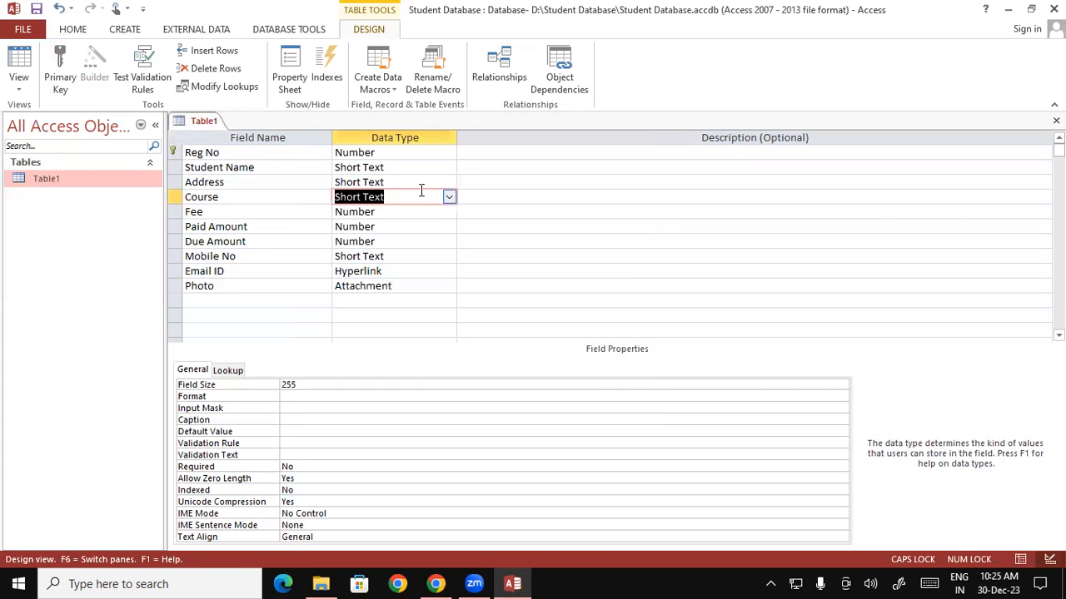
# - Save the Table1 design and close it from the tab's right-click menu
pyautogui.rightClick(200, 123)
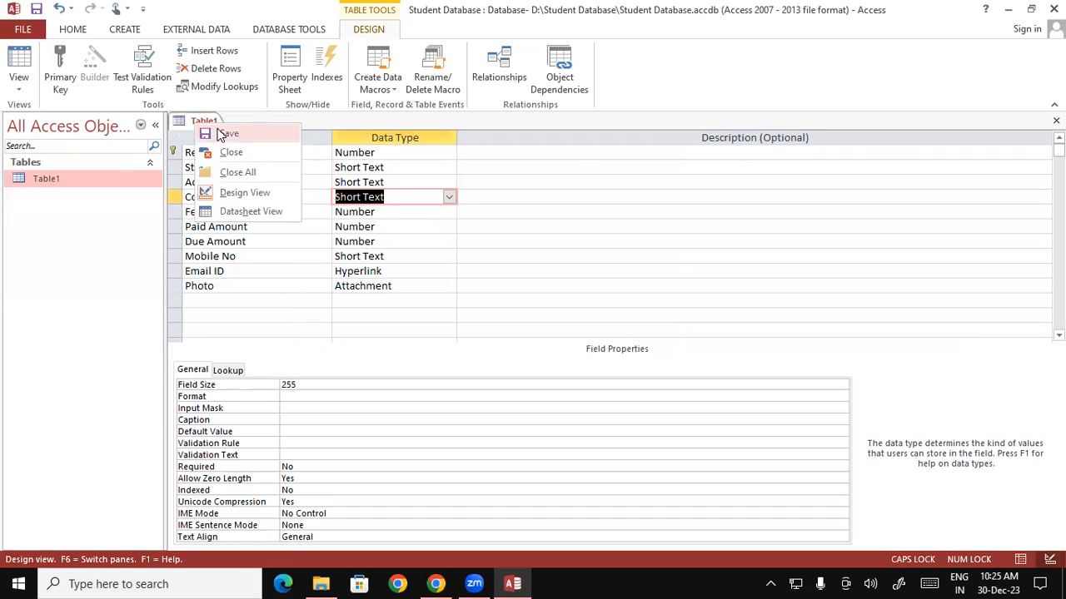
pyautogui.click(205, 134)
pyautogui.rightClick(204, 123)
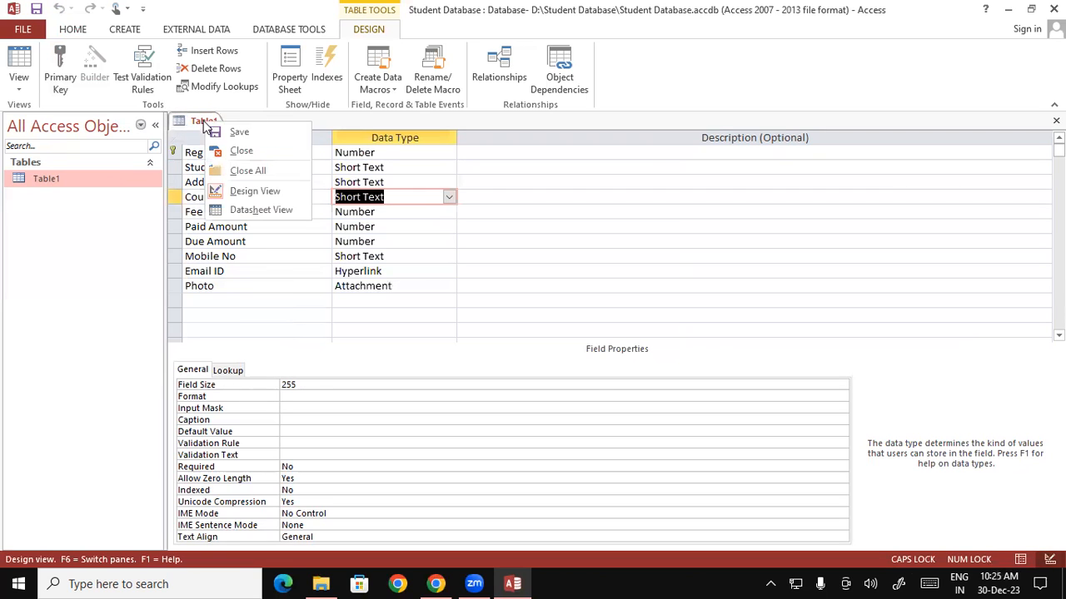
pyautogui.click(243, 153)
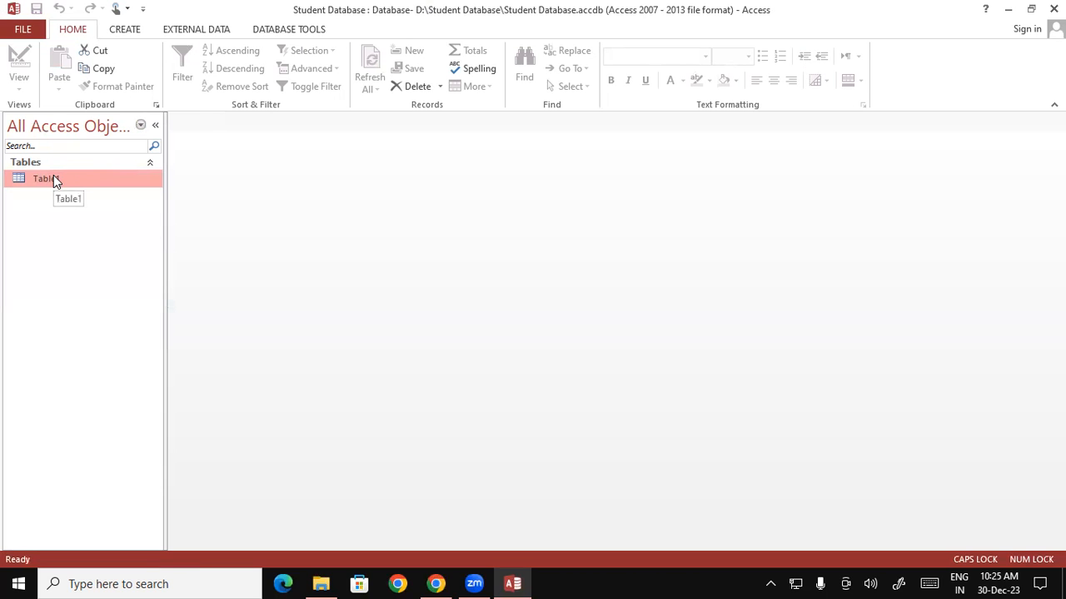
# - Reopen Table1, confirm Course shows the dropdown course list, and move to a new record
pyautogui.doubleClick(95, 181)
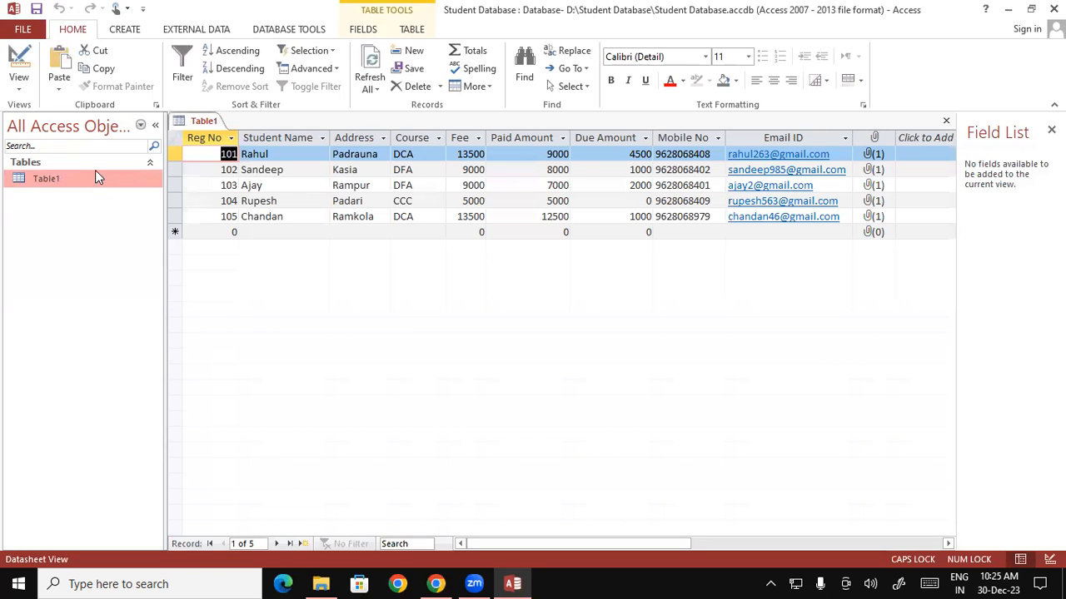
pyautogui.click(423, 153)
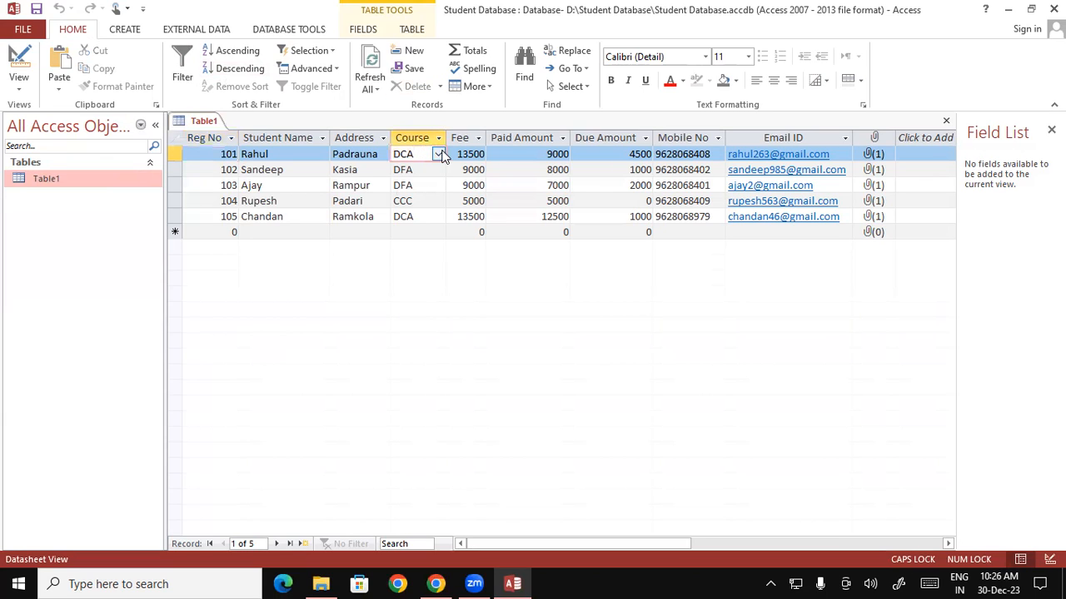
pyautogui.click(437, 154)
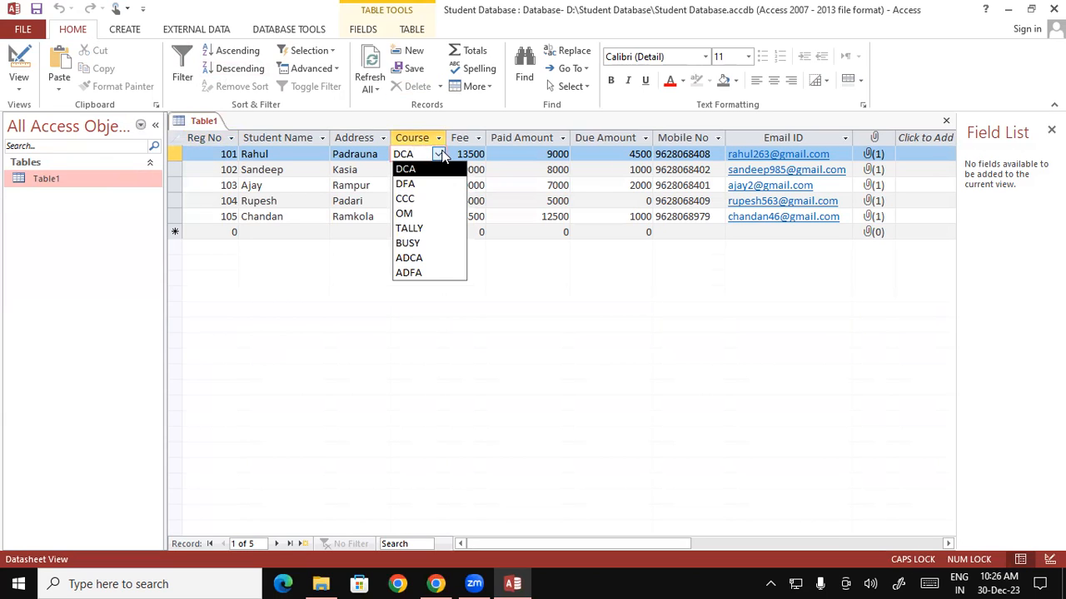
pyautogui.click(353, 214)
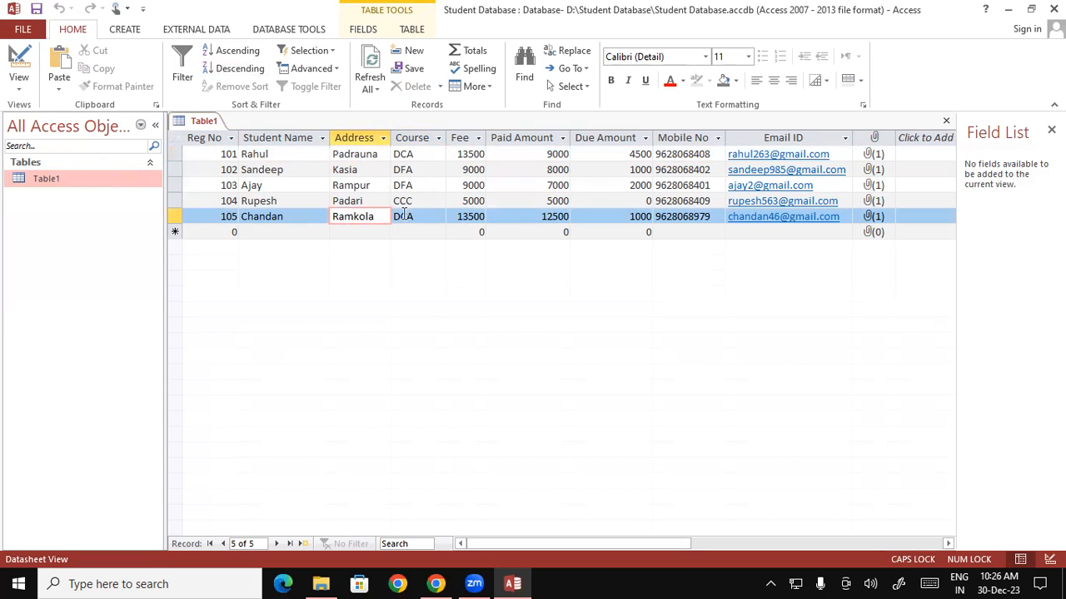
pyautogui.press('Tab')
pyautogui.press('Tab')
pyautogui.press('Tab')
pyautogui.press('Tab')
pyautogui.press('Tab')
pyautogui.press('Tab')
pyautogui.press('Tab')
pyautogui.press('Tab')
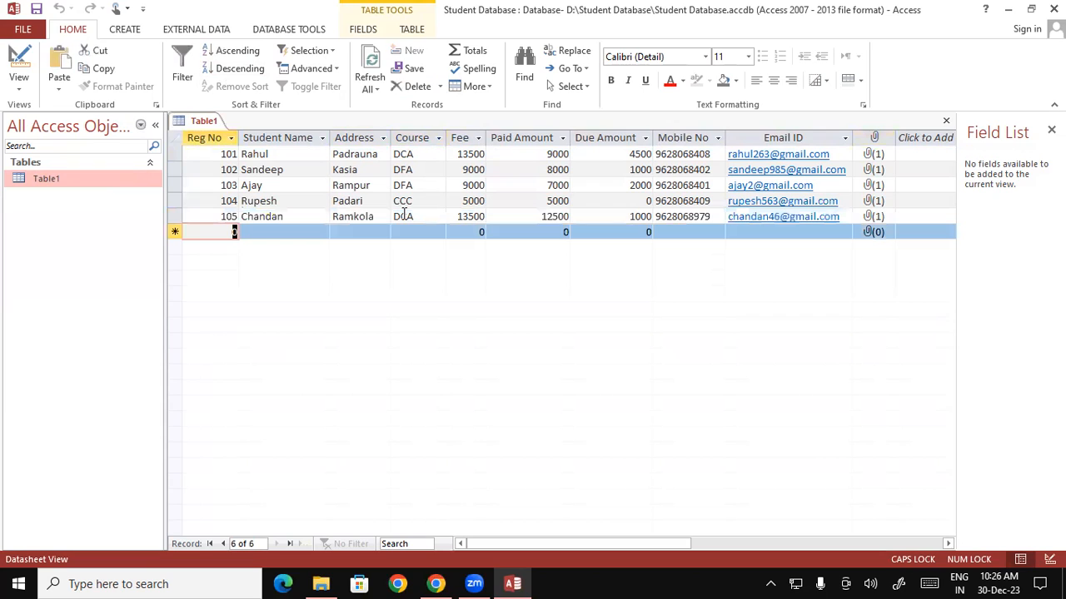
# - Start record 106, entering the student's name and address
pyautogui.write('106')
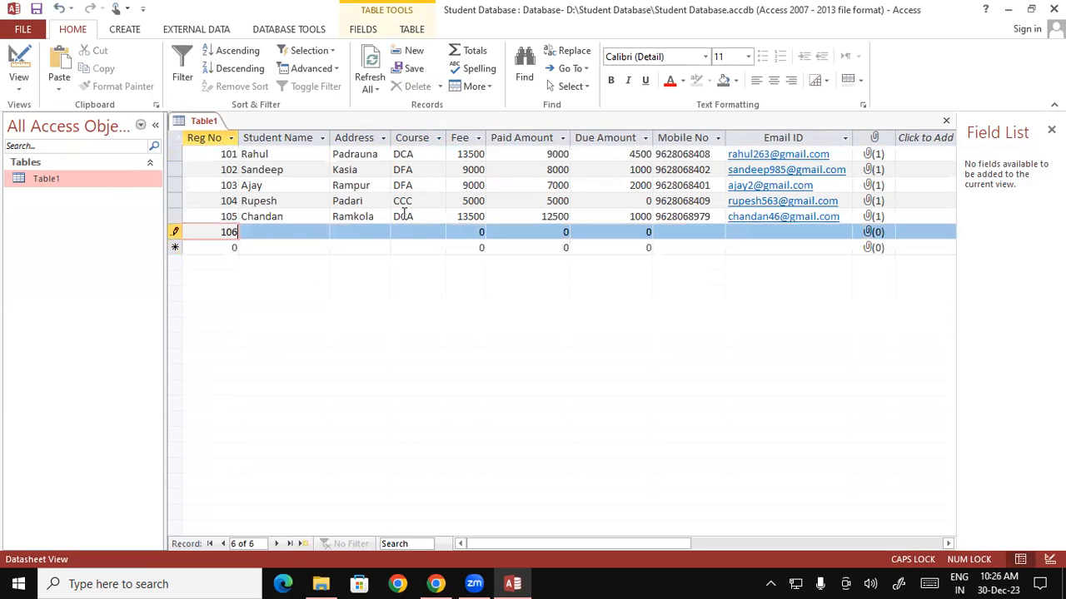
pyautogui.press('Tab')
pyautogui.write('rOHI')
pyautogui.press('BackSpace')
pyautogui.press('BackSpace')
pyautogui.press('BackSpace')
pyautogui.press('BackSpace')
pyautogui.press('capslock')
pyautogui.write('Rohit')
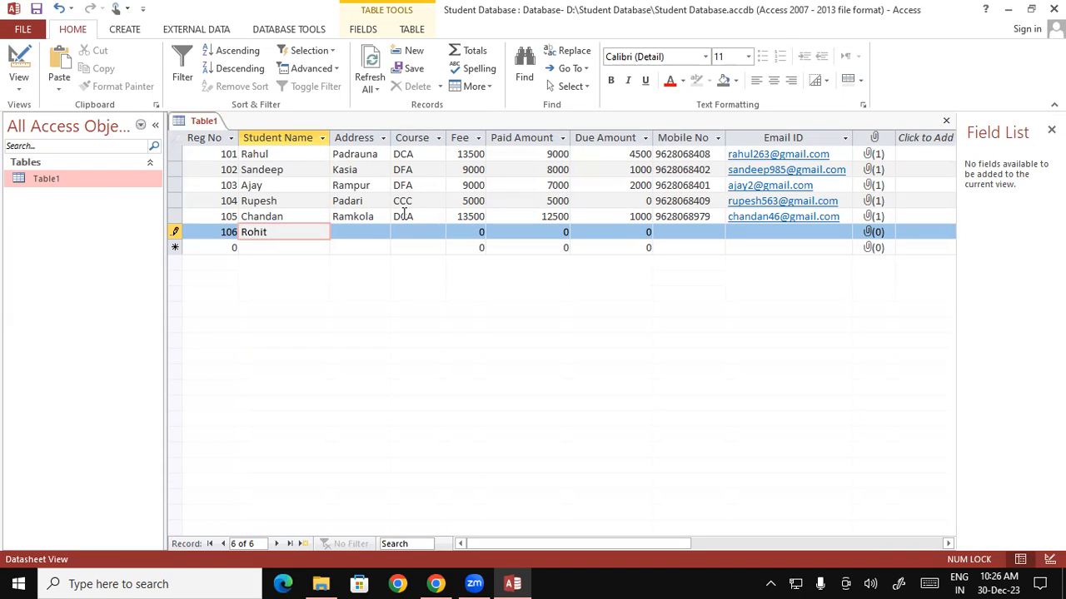
pyautogui.press('Tab')
pyautogui.write('Padrauna')
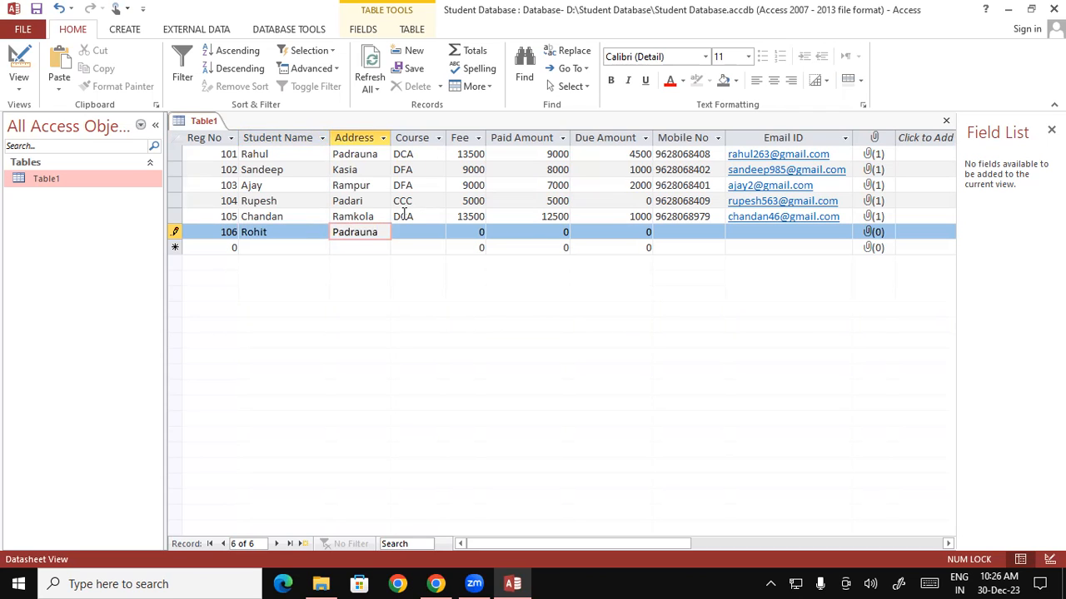
pyautogui.press('Tab')
# - Set record 106's Course to DFA, correcting a brief ADCA selection
pyautogui.write('ddf')
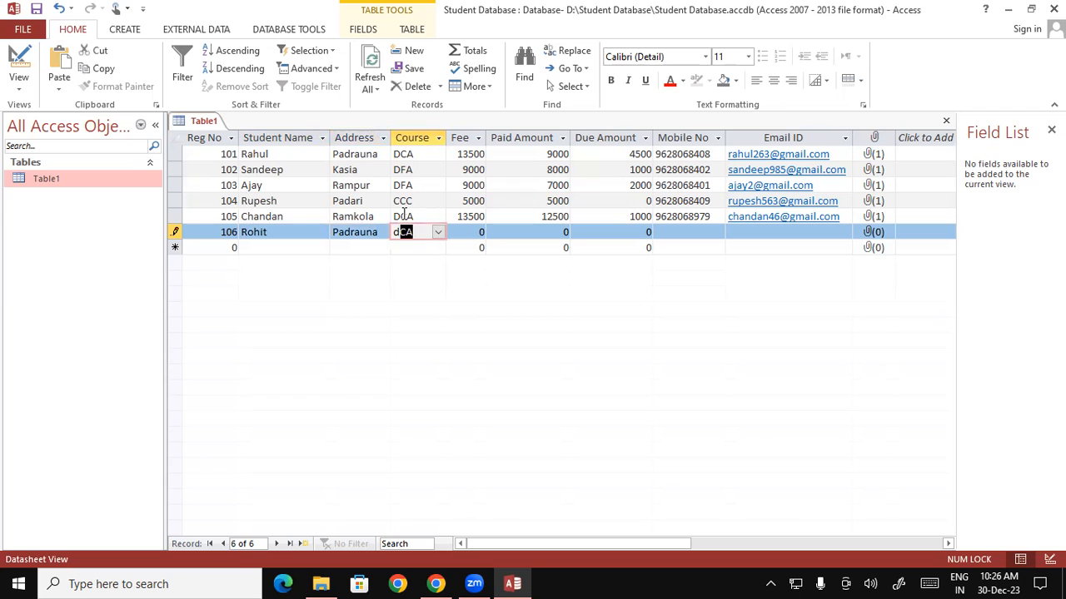
pyautogui.press('BackSpace')
pyautogui.press('BackSpace')
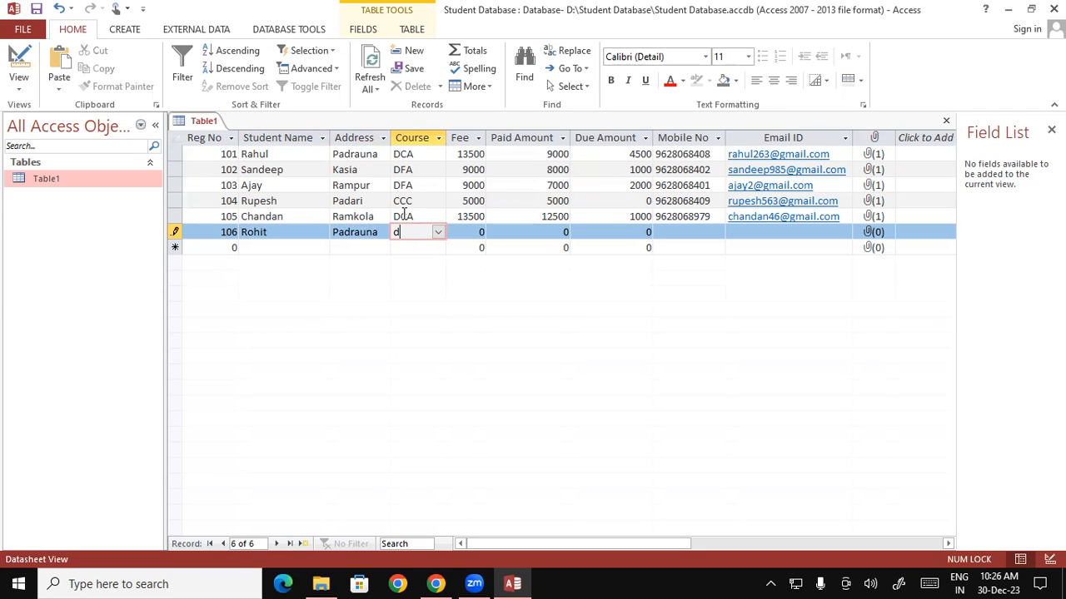
pyautogui.write('f')
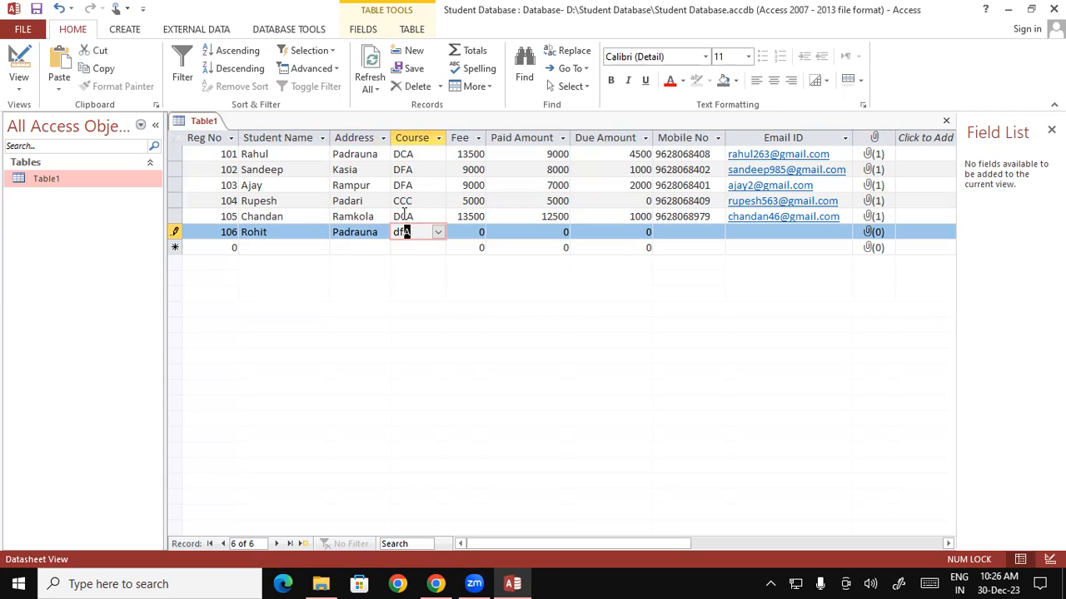
pyautogui.press('Tab')
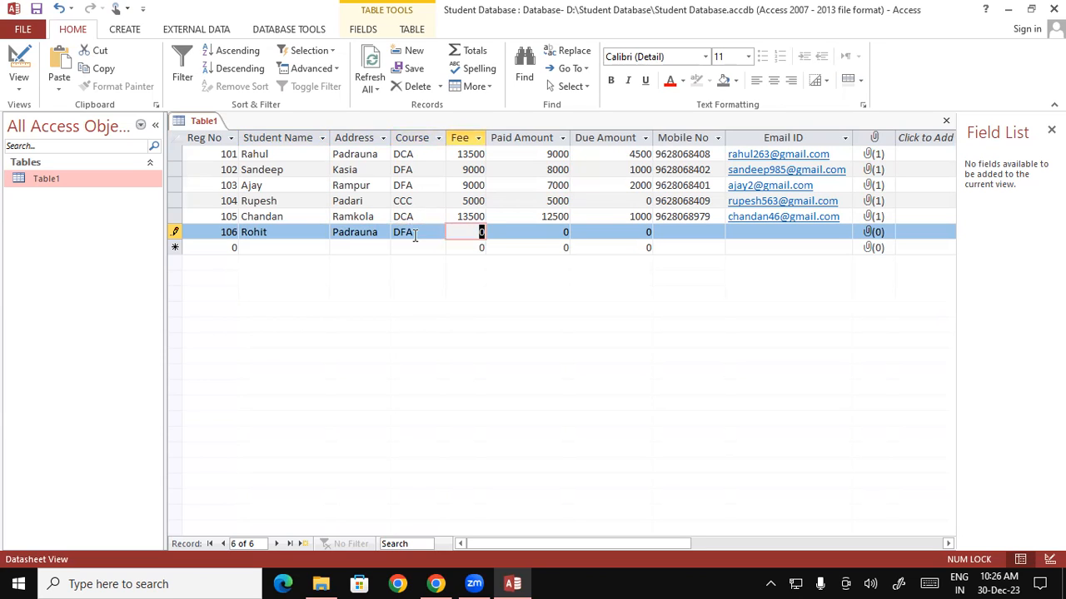
pyautogui.click(408, 232)
pyautogui.click(438, 232)
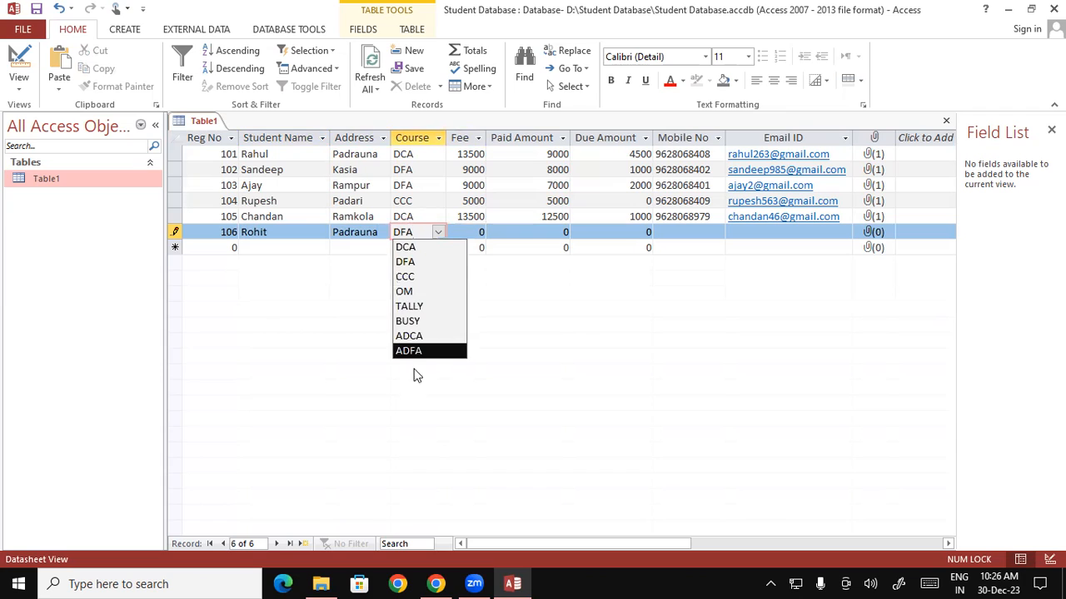
pyautogui.click(420, 335)
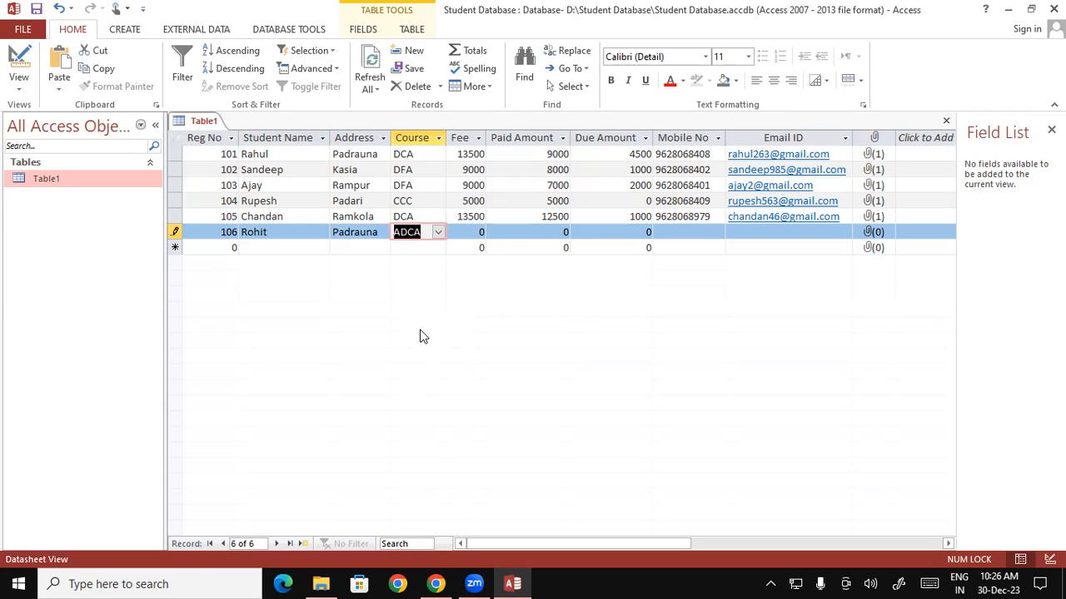
pyautogui.write('dfA')
pyautogui.press('Tab')
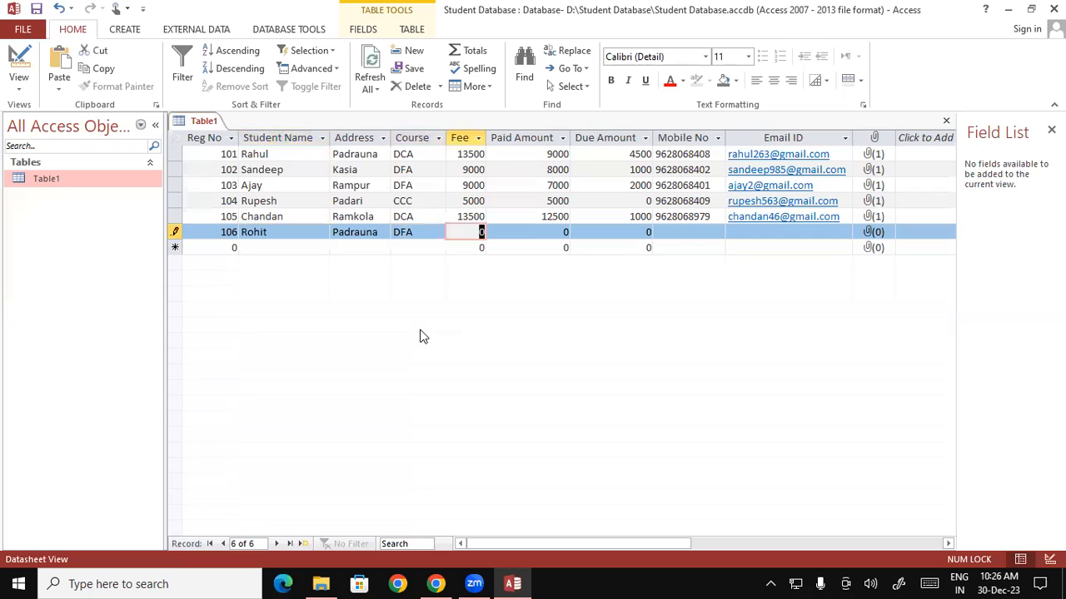
# - Enter fee 9000, paid 5000, due 4000, the mobile number and e-mail, then save record 106
pyautogui.write('9000')
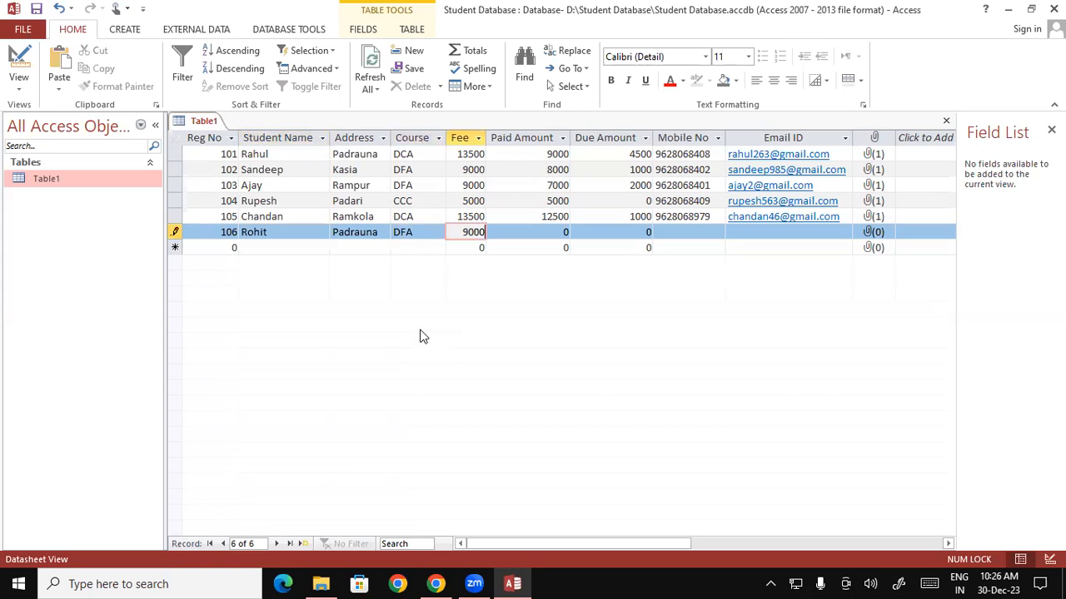
pyautogui.press('Tab')
pyautogui.write('5000')
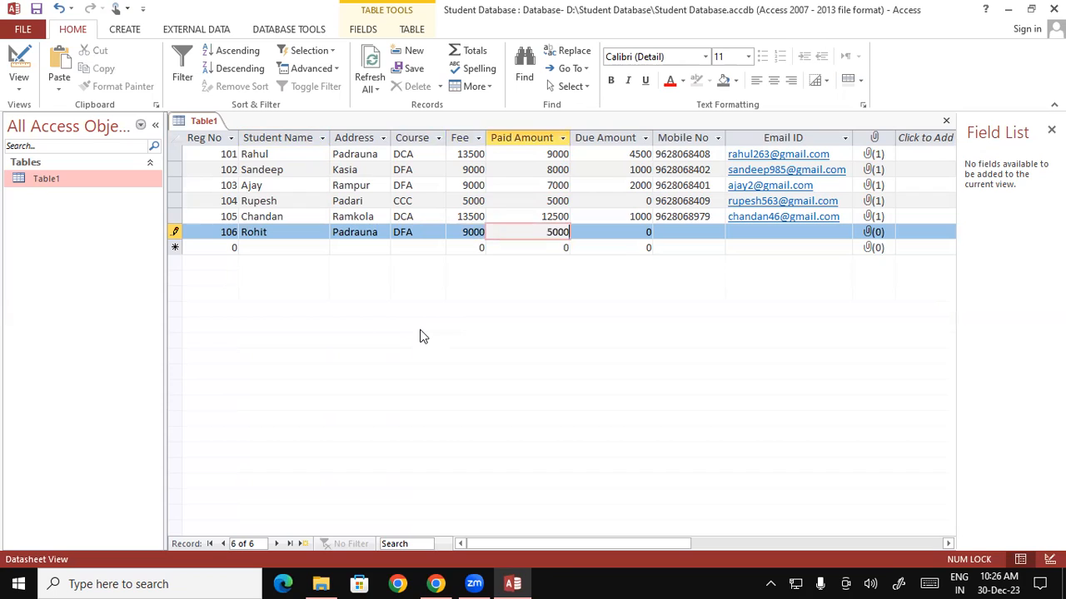
pyautogui.press('Tab')
pyautogui.write('4')
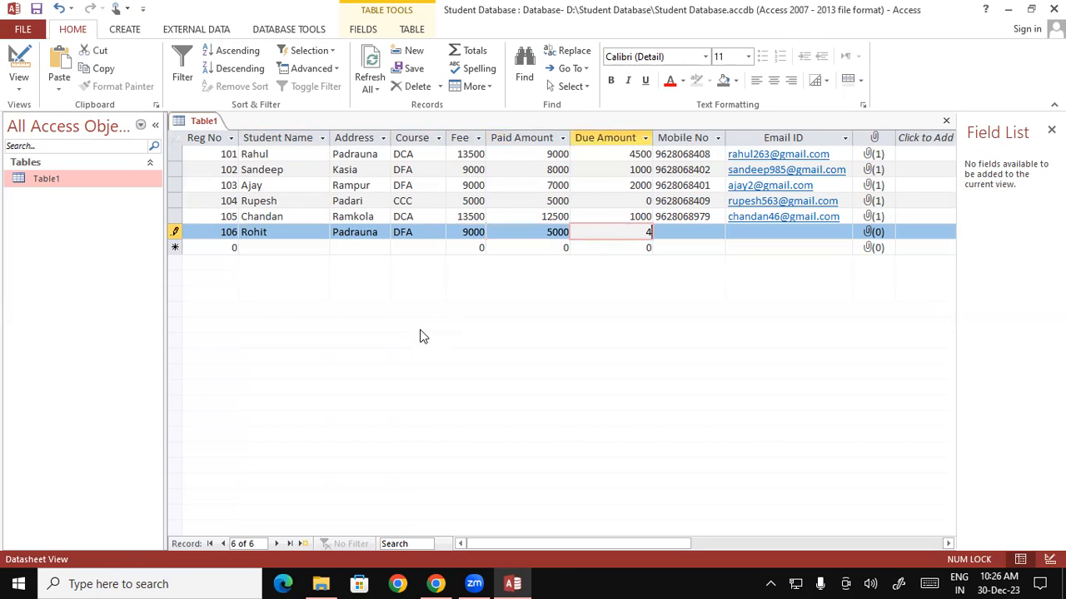
pyautogui.write('000')
pyautogui.press('Tab')
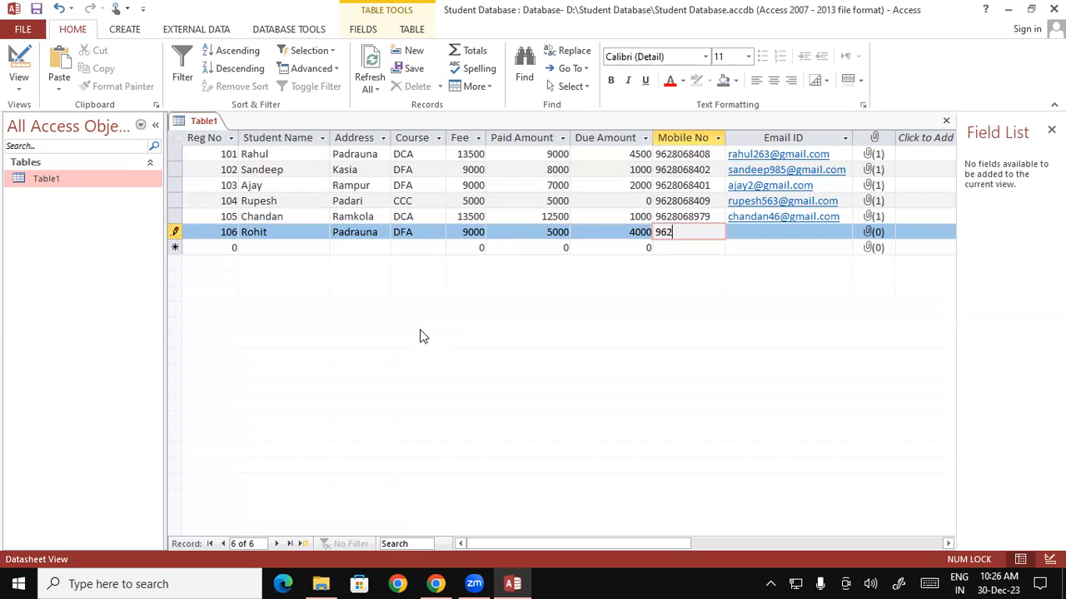
pyautogui.press('Tab')
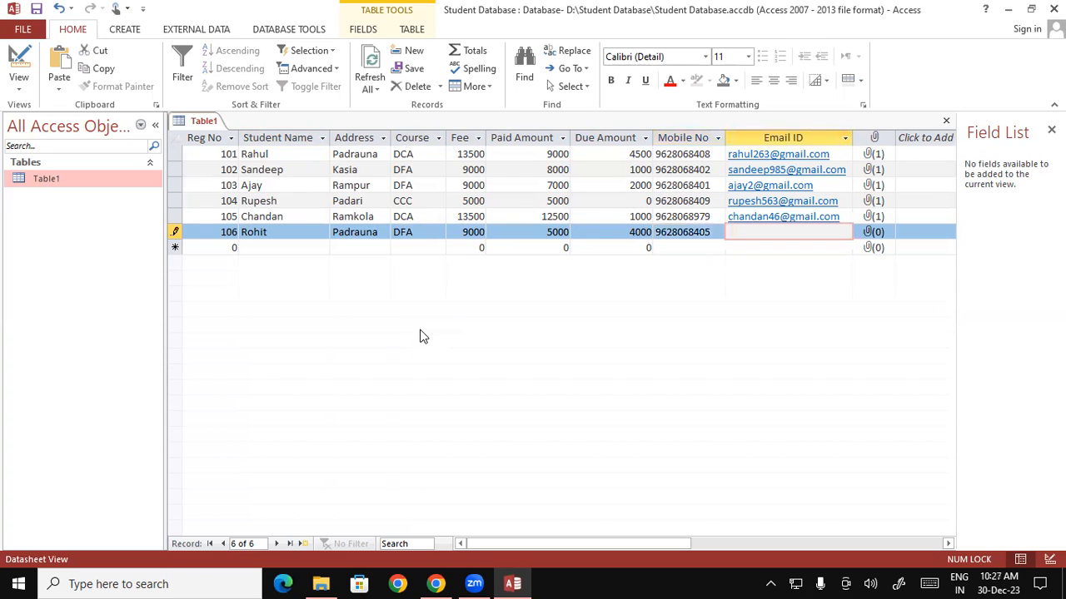
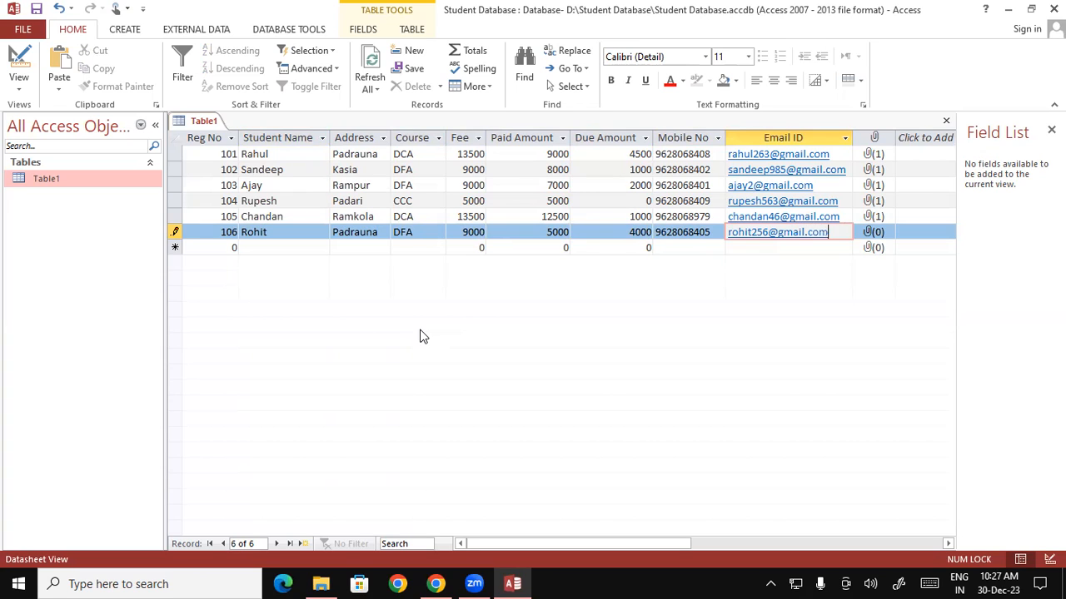
pyautogui.press('Tab')
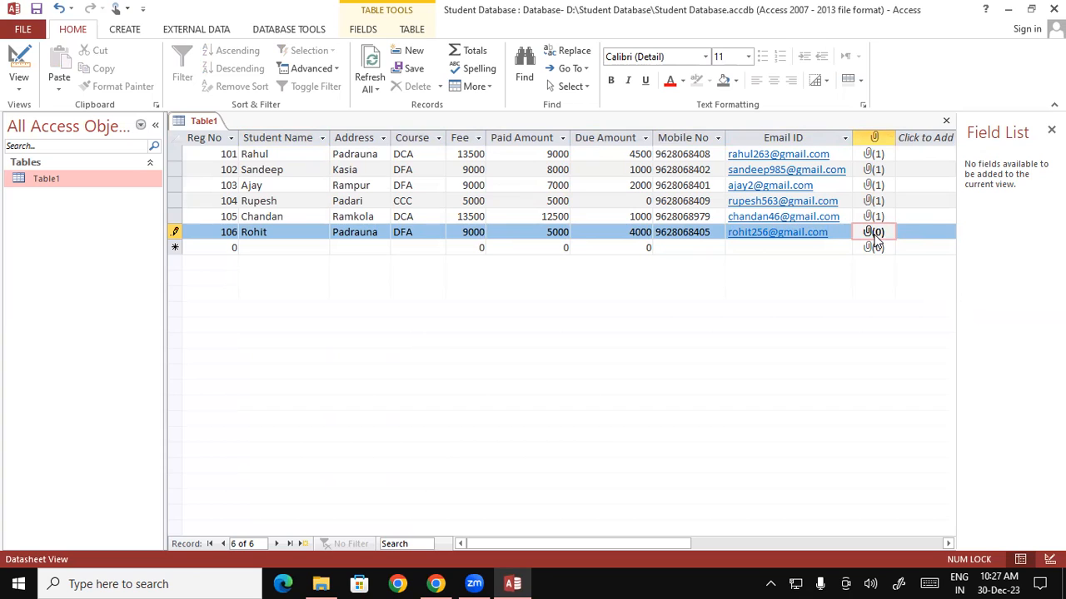
pyautogui.press('Tab')
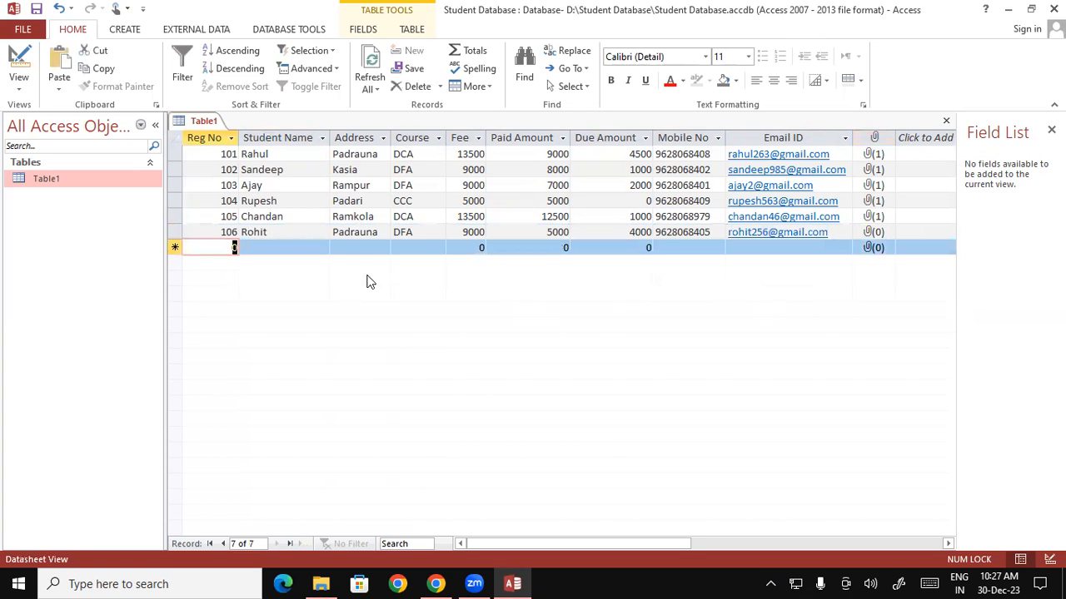
pyautogui.click(425, 242)
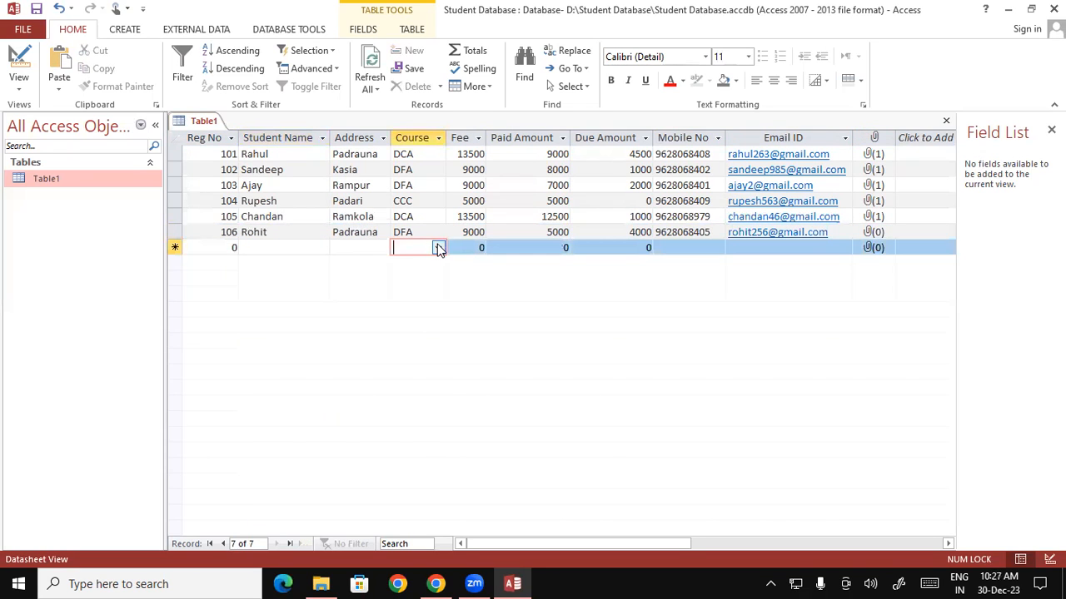
pyautogui.click(438, 248)
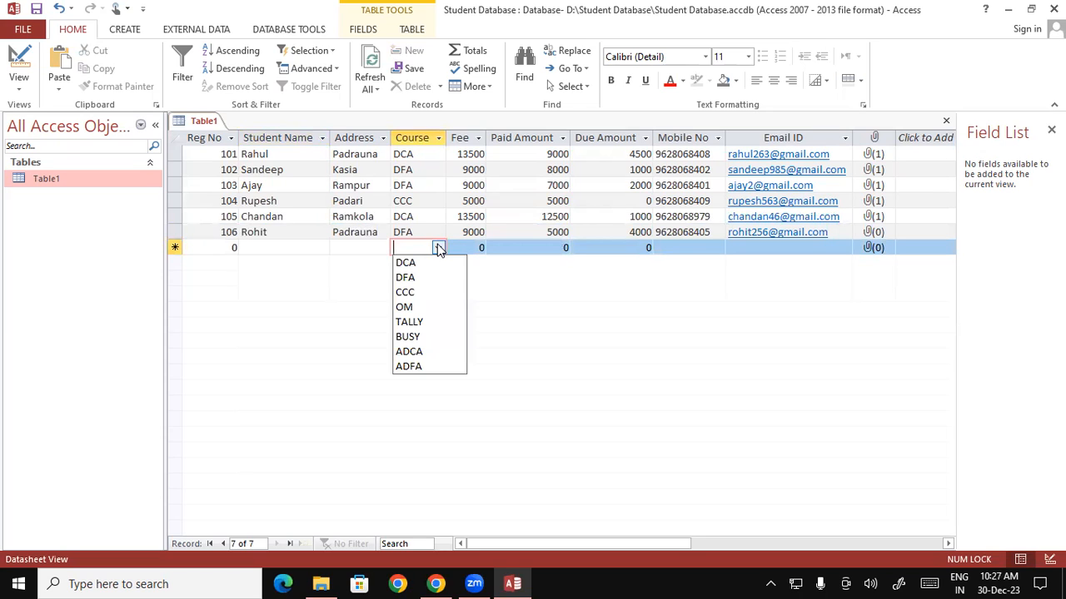
pyautogui.click(356, 248)
pyautogui.click(282, 248)
pyautogui.click(210, 248)
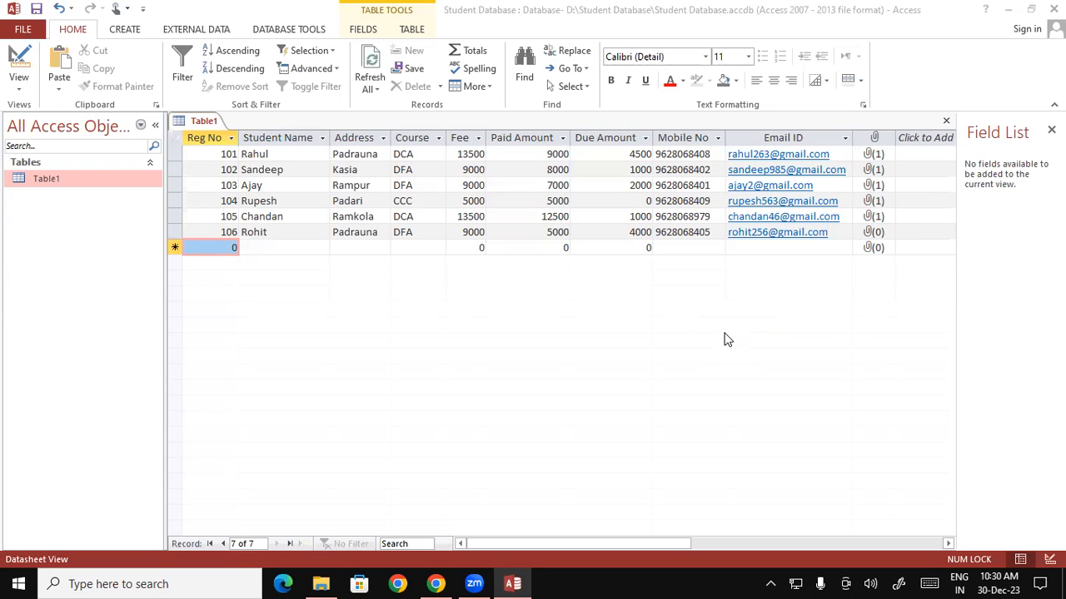
# - Save Table1, switch it to Design View, and select the Address field
pyautogui.rightClick(193, 124)
pyautogui.click(230, 135)
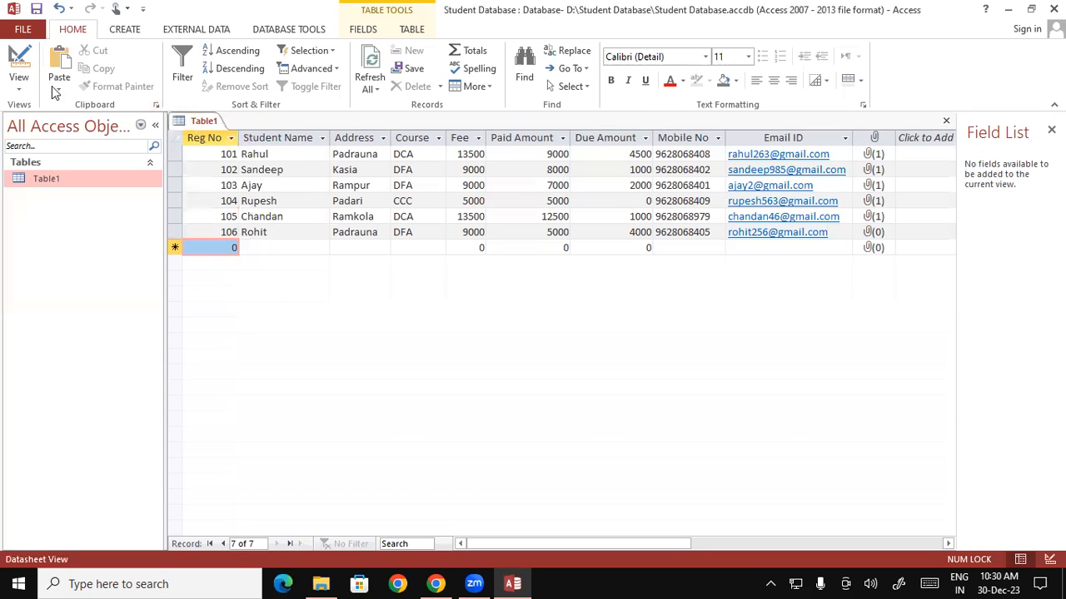
pyautogui.click(20, 92)
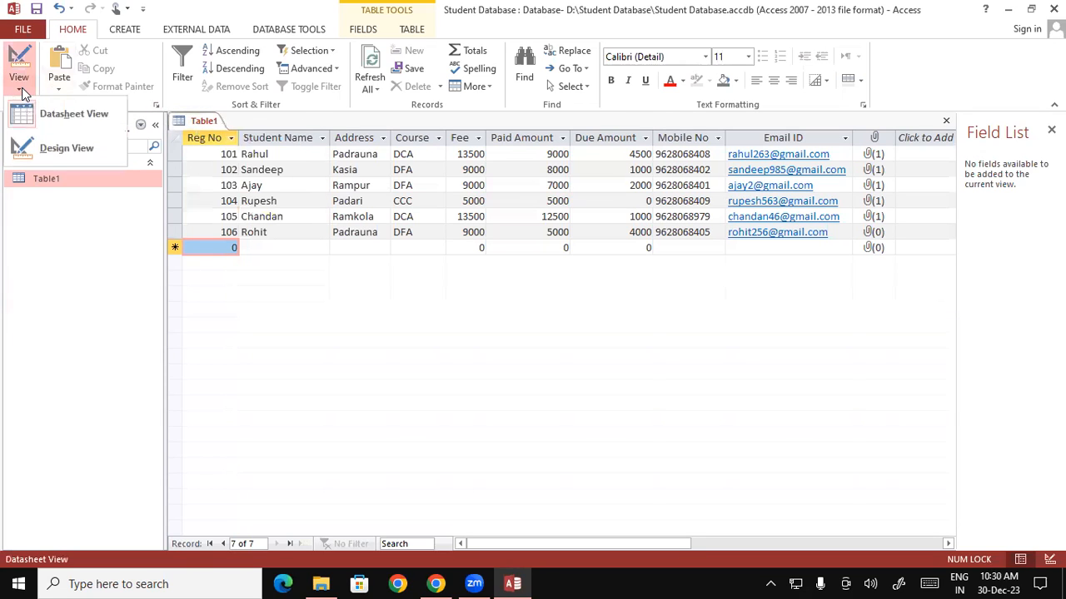
pyautogui.click(79, 146)
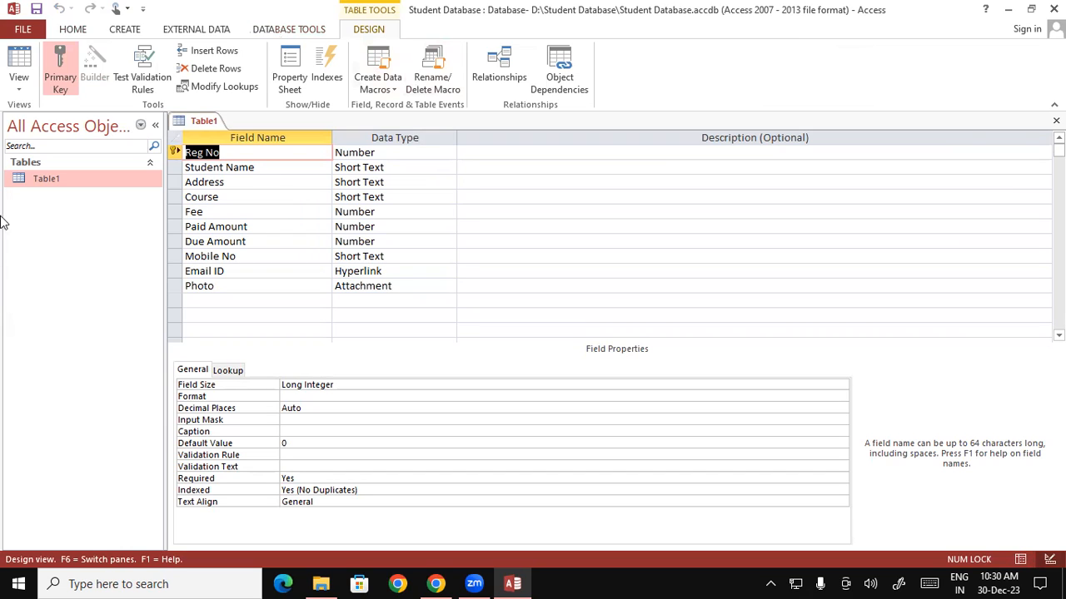
pyautogui.click(316, 184)
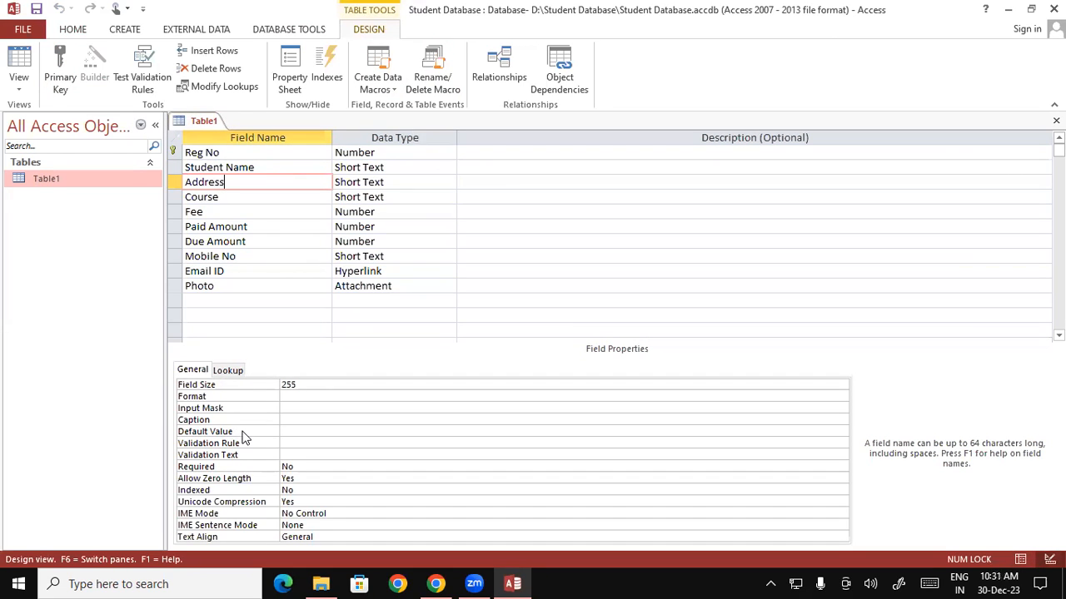
# - Give the Address field the default value 'Padrauna' and save Table1
pyautogui.click(293, 431)
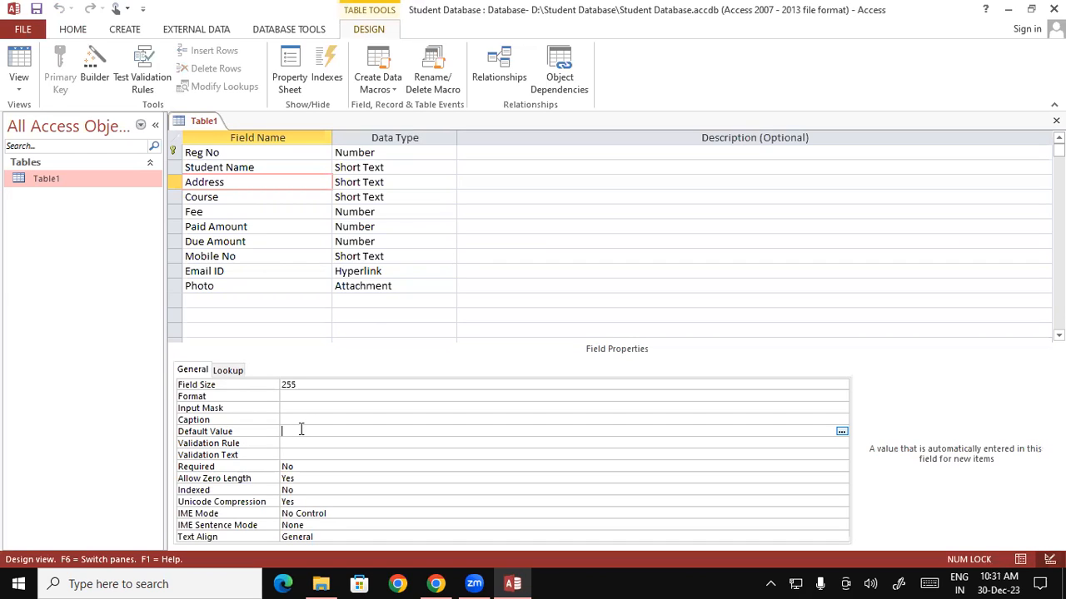
pyautogui.write('"Padiauna"')
pyautogui.rightClick(202, 125)
pyautogui.click(222, 131)
# - Save Table1 once more and close its design view
pyautogui.rightClick(197, 117)
pyautogui.click(222, 131)
pyautogui.rightClick(204, 120)
pyautogui.click(238, 144)
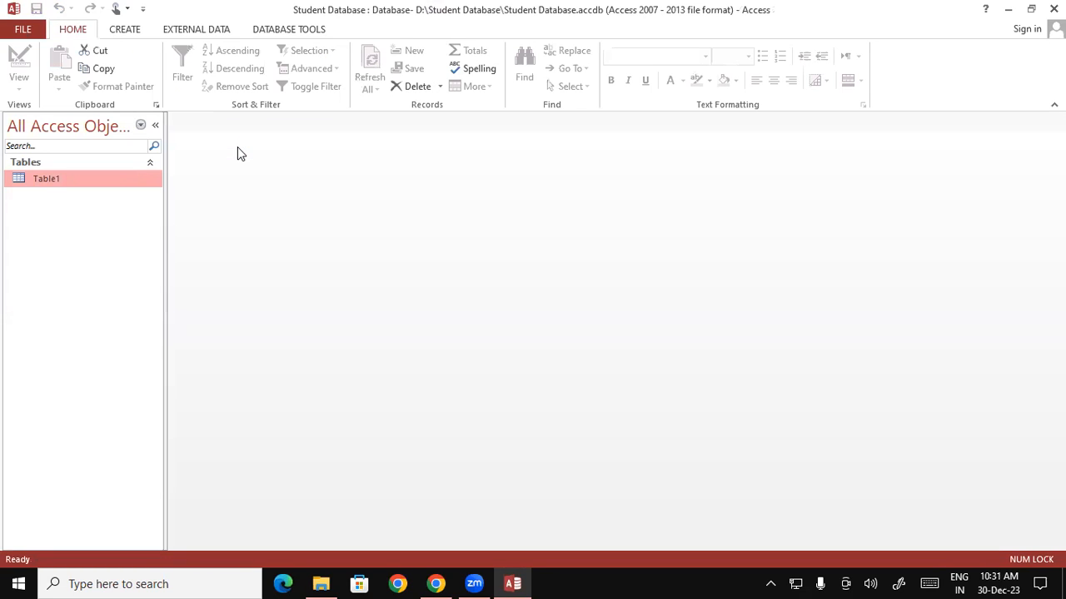
# - Open Table1 and add record Reg No 107 with student name 'fdfdf'
pyautogui.doubleClick(63, 180)
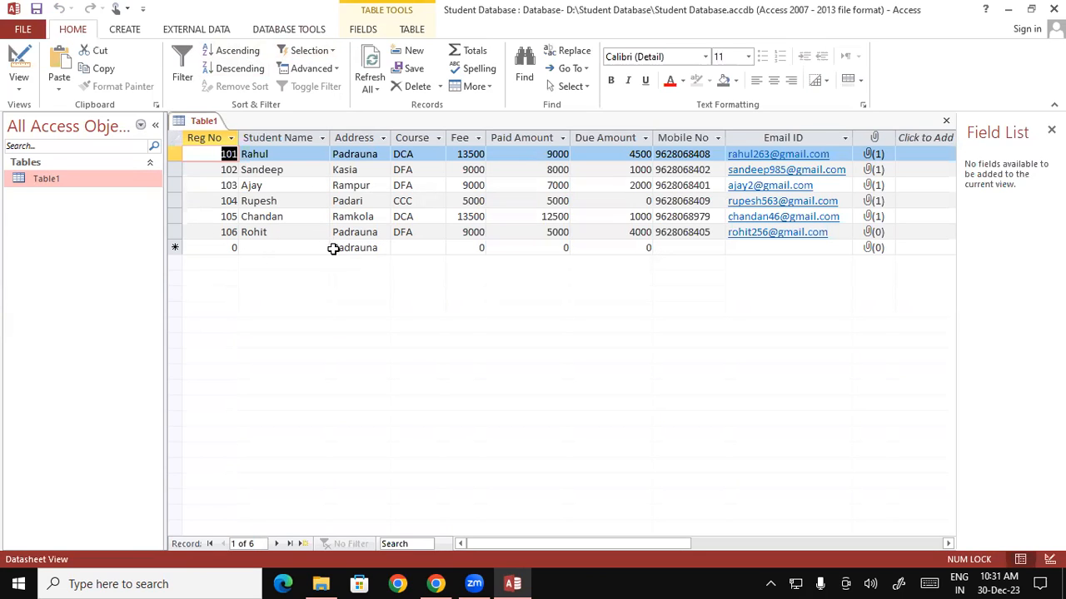
pyautogui.click(221, 248)
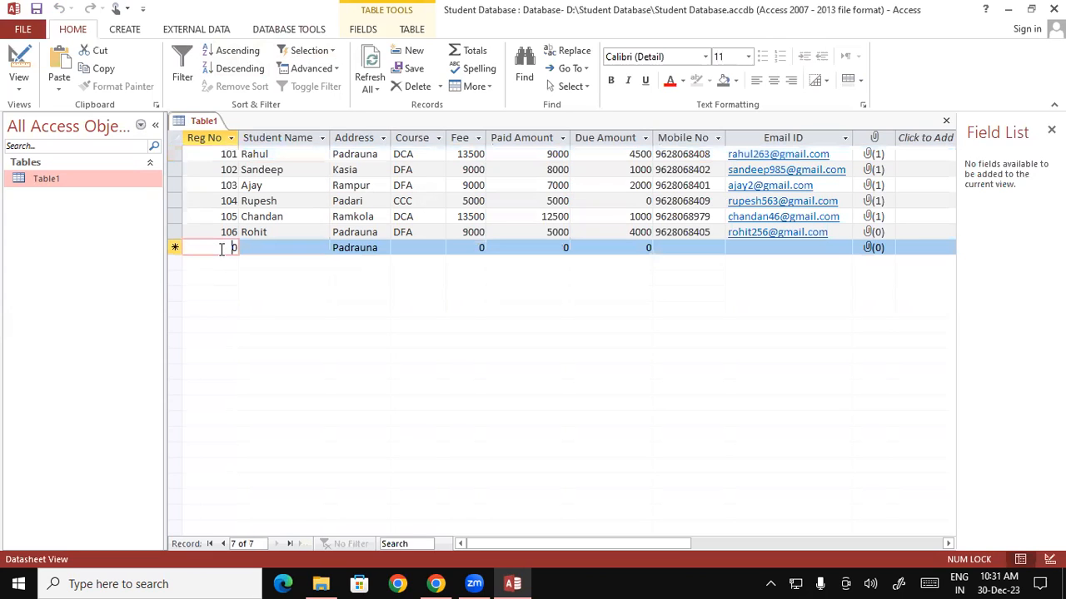
pyautogui.write('1')
pyautogui.press('BackSpace')
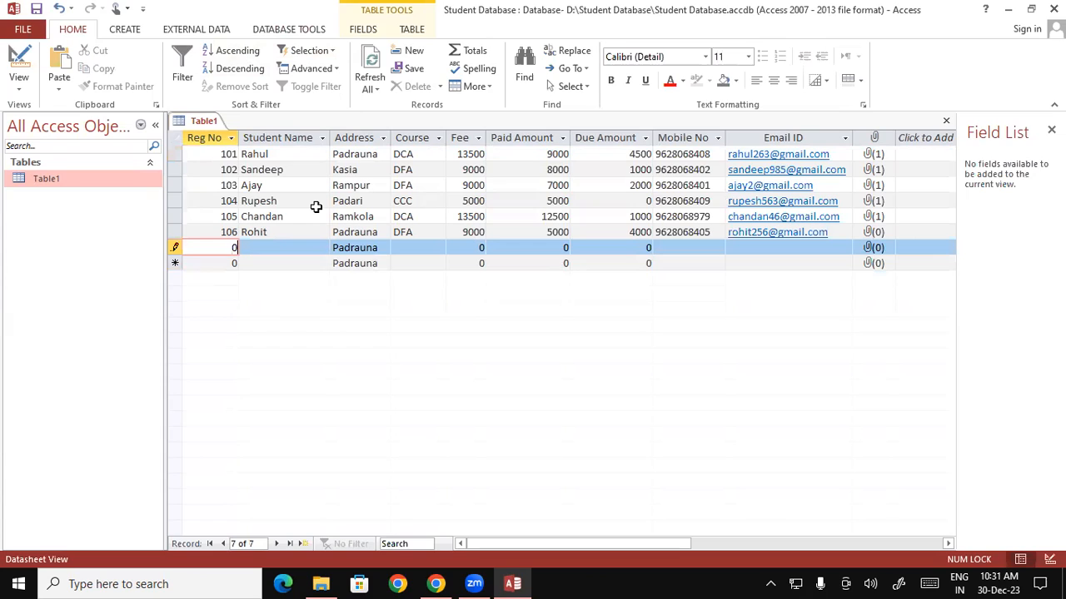
pyautogui.write('107')
pyautogui.press('Tab')
pyautogui.write('fdfdf')
pyautogui.click(216, 265)
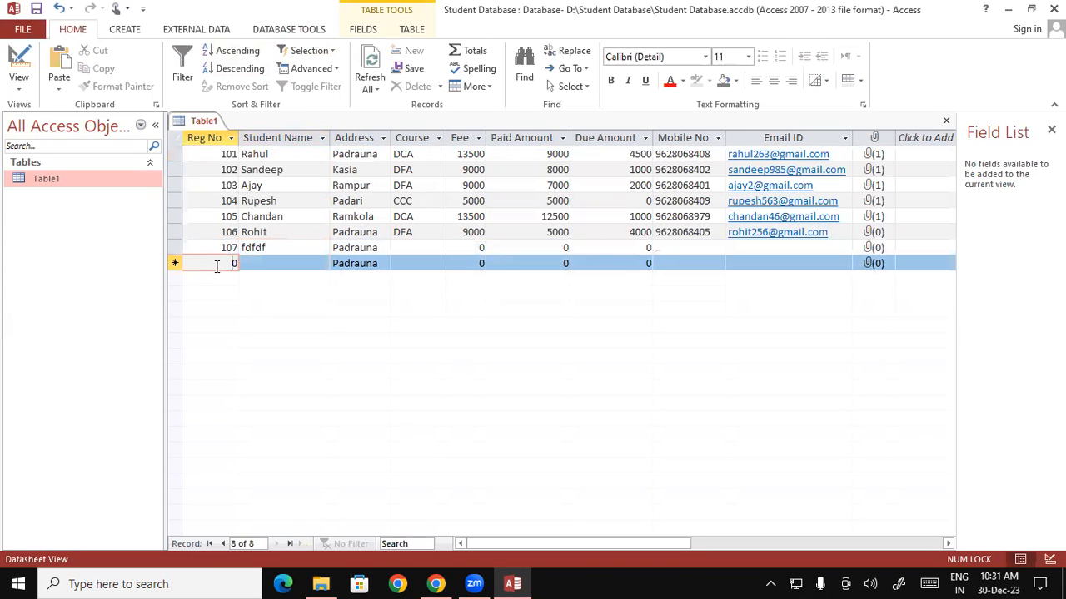
# - Add record Reg No 108 with student name 'dfdfdf'
pyautogui.moveTo(225, 263); pyautogui.dragTo(250, 269)
pyautogui.write('108')
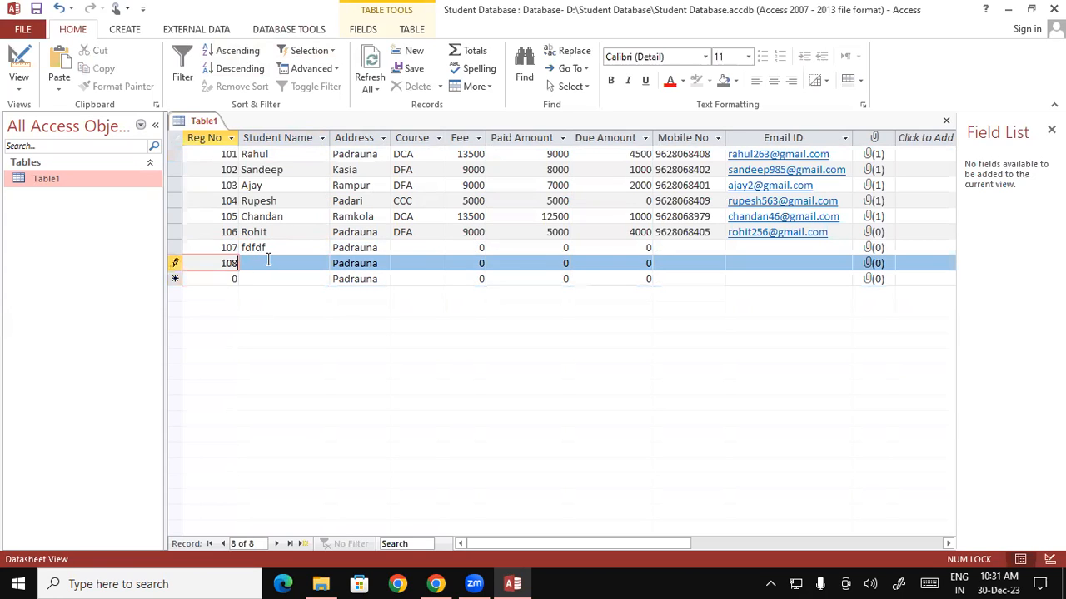
pyautogui.click(268, 261)
pyautogui.write('dfdfdf')
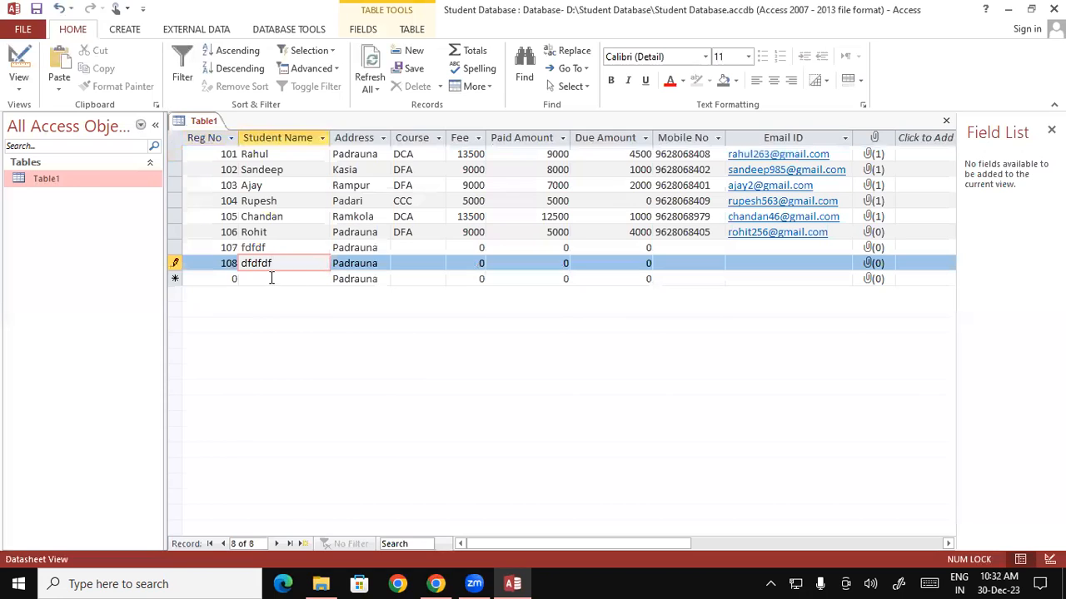
pyautogui.click(223, 278)
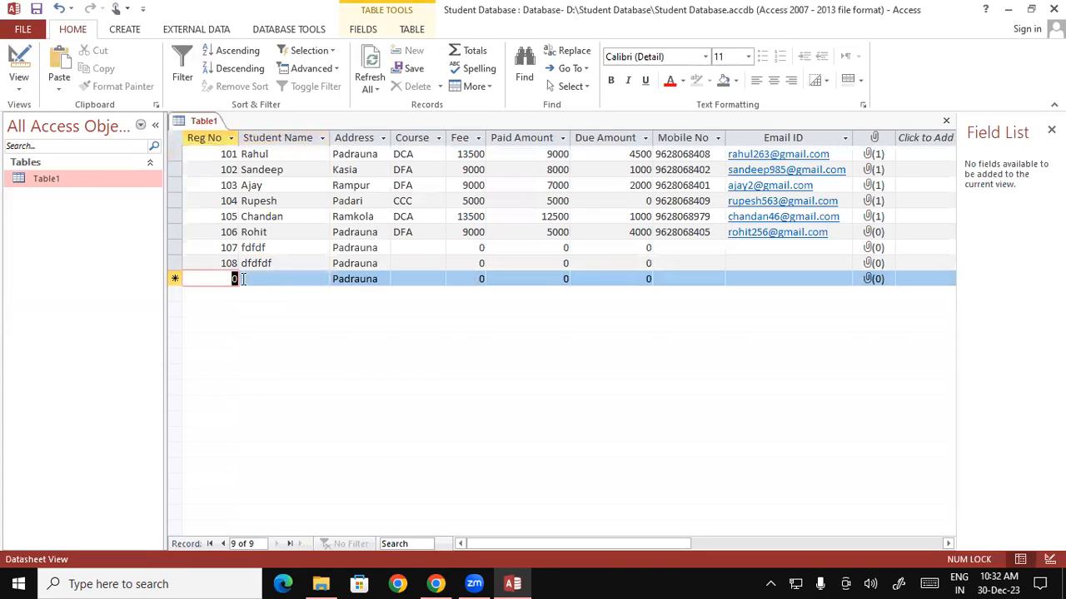
# - Add record Reg No 109 named 'gfgfg', changing its Address from Padrauna to Ramkola
pyautogui.write('109')
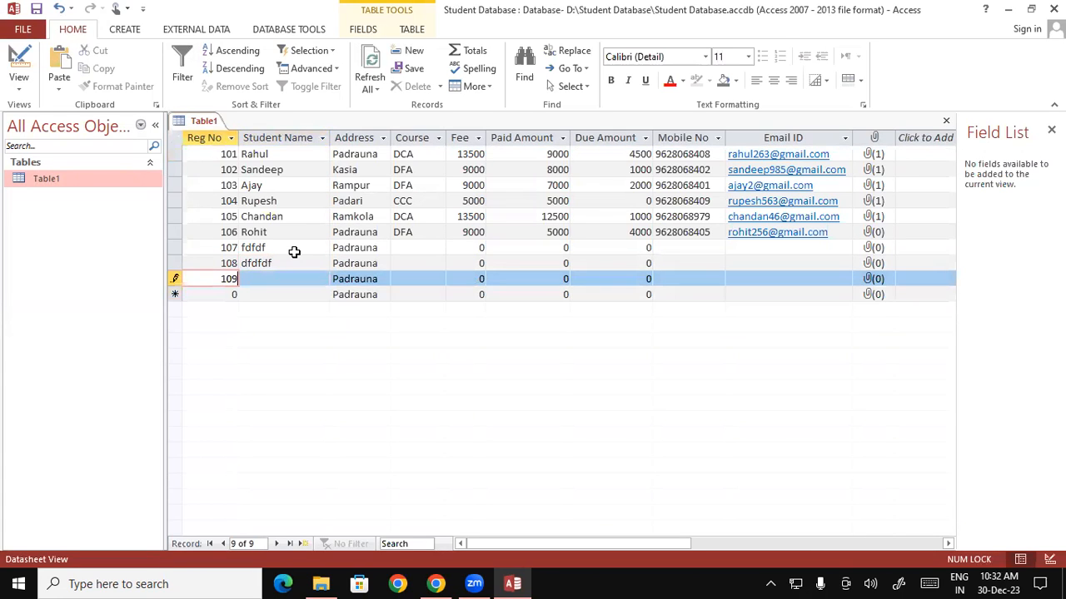
pyautogui.press('Tab')
pyautogui.write('gfgfg')
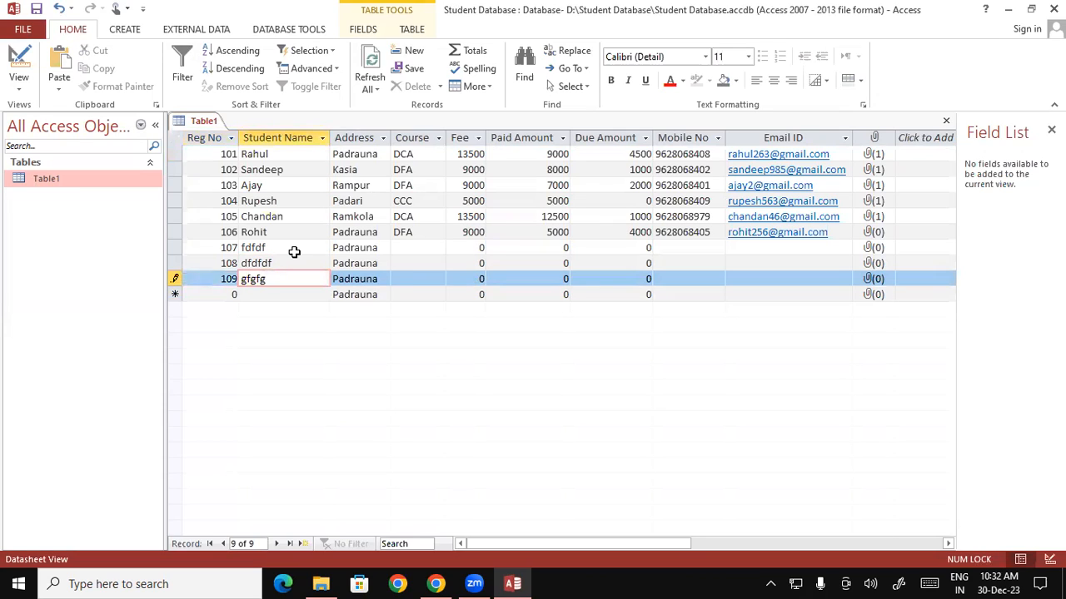
pyautogui.press('Tab')
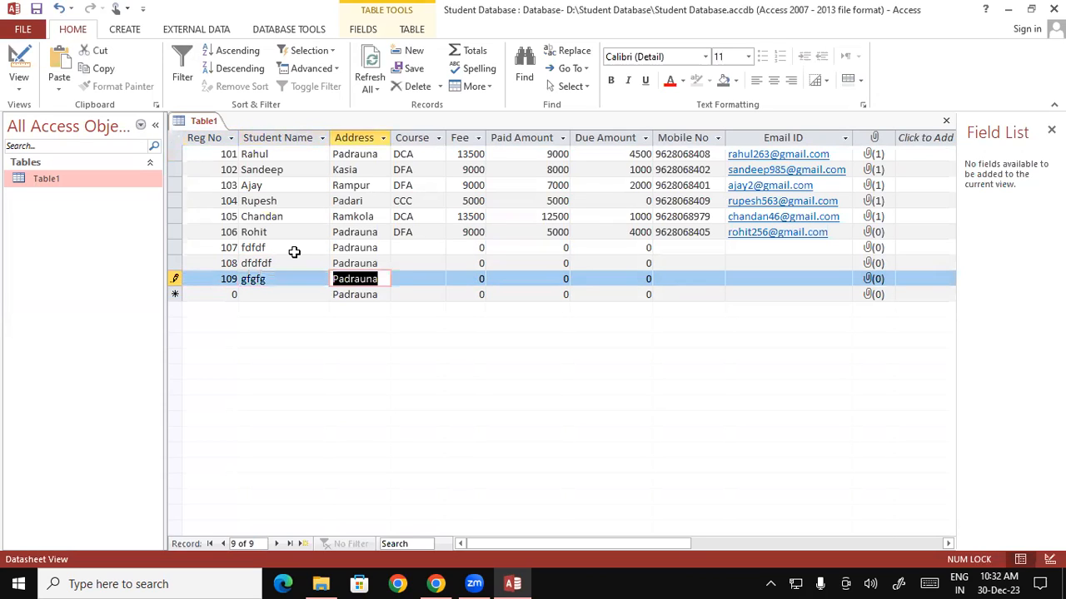
pyautogui.write('Ramkola')
pyautogui.press('Tab')
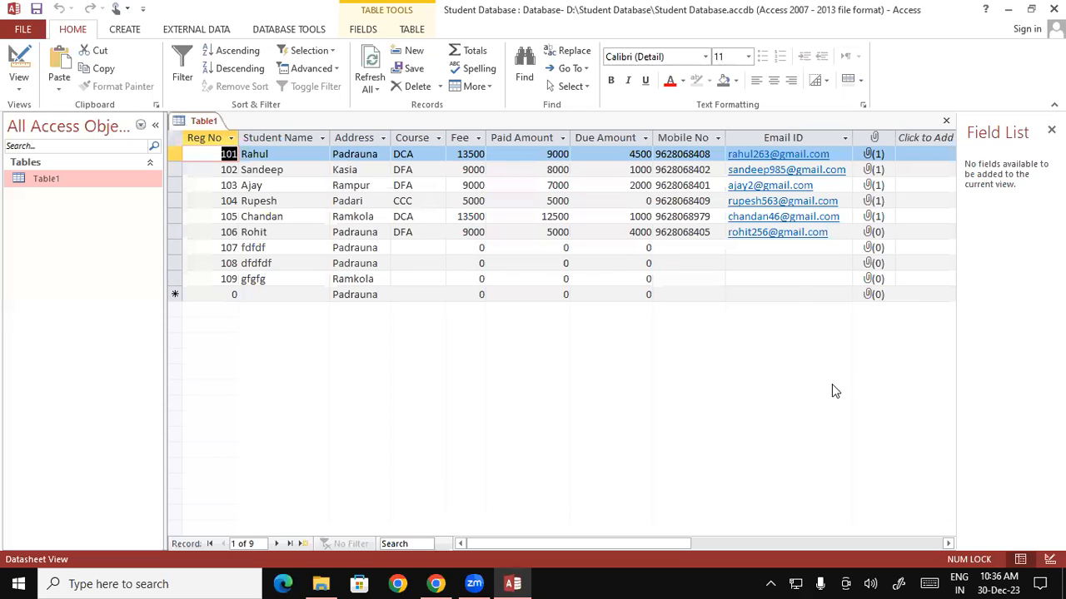
pyautogui.click(1, 285)
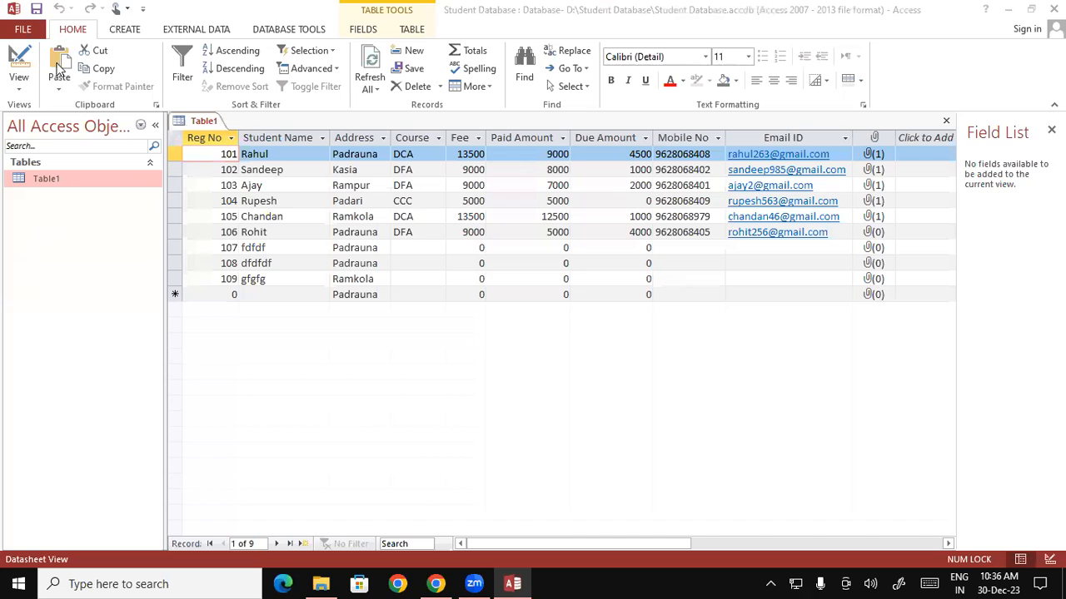